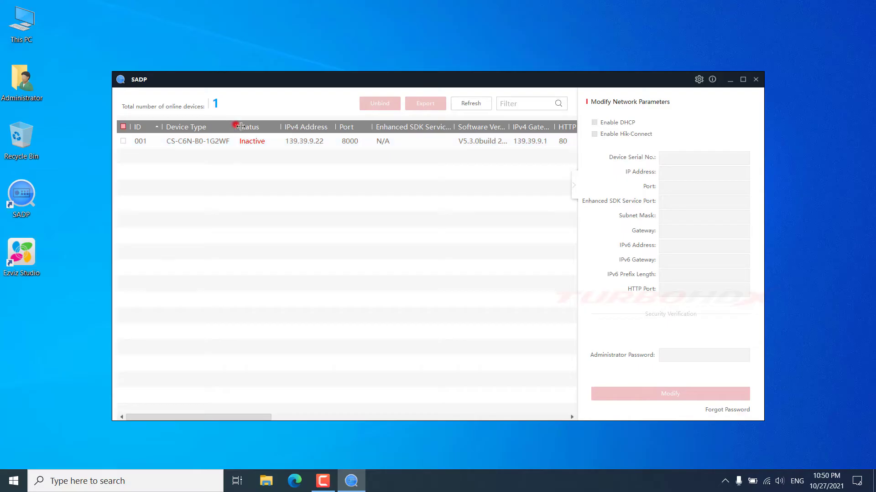
Widen the Device Type column, then select and check inactive camera CS-C6N-B0-1G2WF in row 001
{"action": "mouse_move", "coordinate": [241, 127]}
{"action": "left_mouse_down"}
{"action": "mouse_move", "coordinate": [254, 127]}
{"action": "mouse_move", "coordinate": [241, 128]}
{"action": "left_mouse_up"}
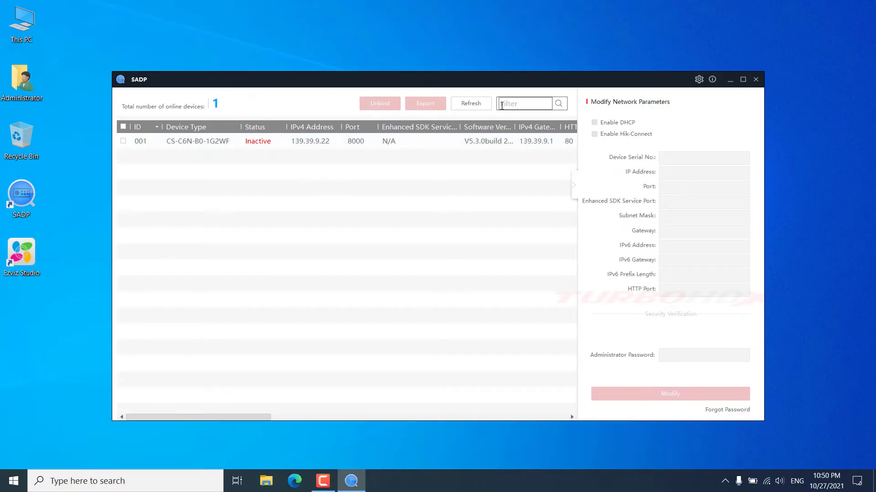
{"action": "left_click", "coordinate": [286, 143]}
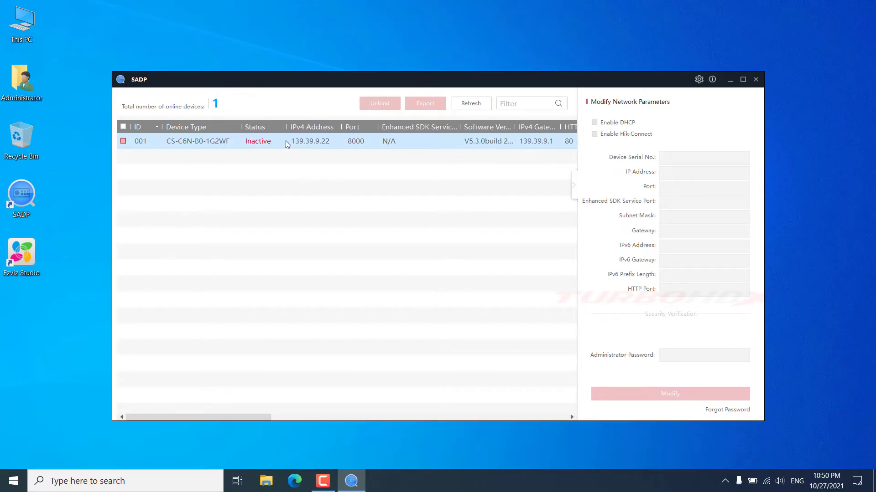
{"action": "left_click", "coordinate": [249, 142]}
Activate camera 001 with a new strong password, then minimize SADP
{"action": "left_click", "coordinate": [124, 142]}
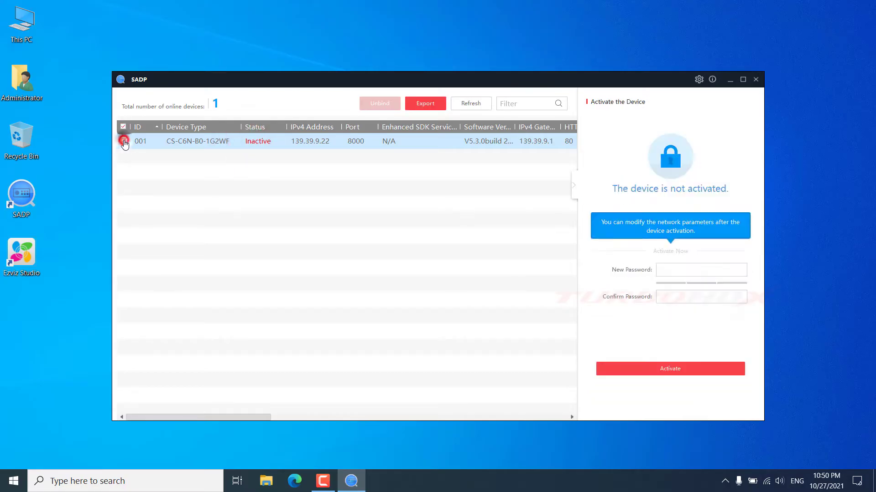
{"action": "left_click", "coordinate": [670, 273]}
{"action": "type", "text": "•"}
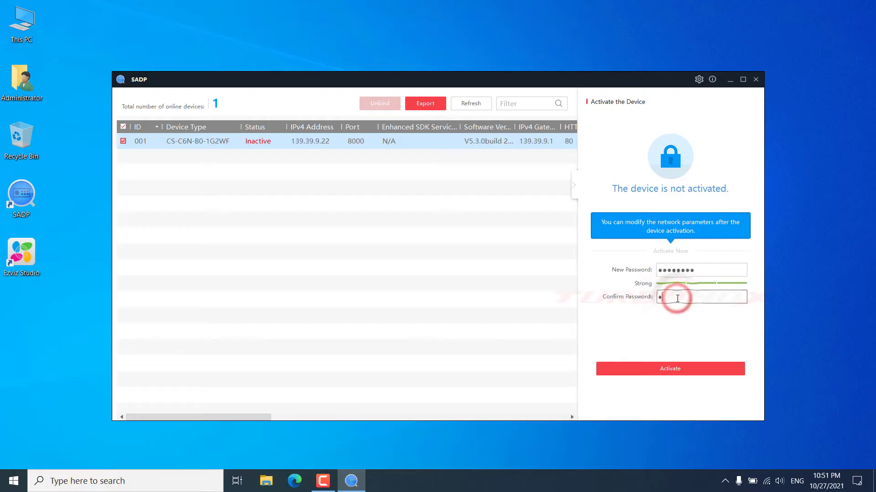
{"action": "type", "text": "••"}
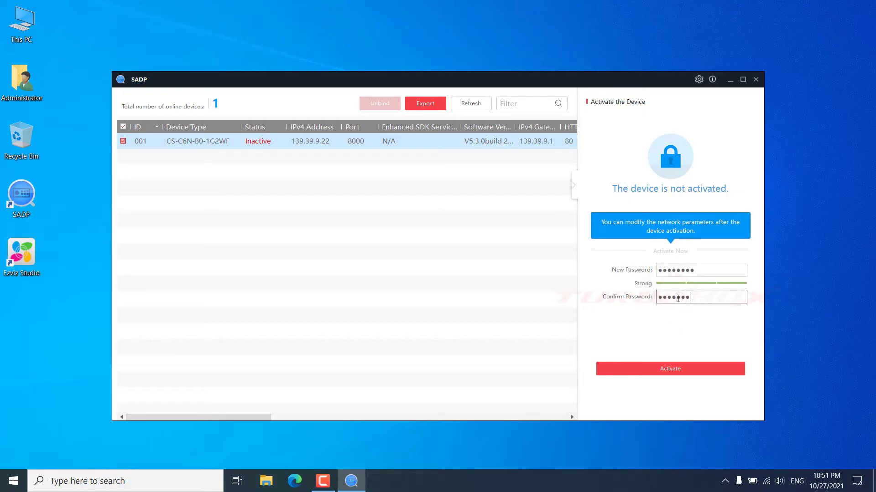
{"action": "left_click", "coordinate": [681, 370]}
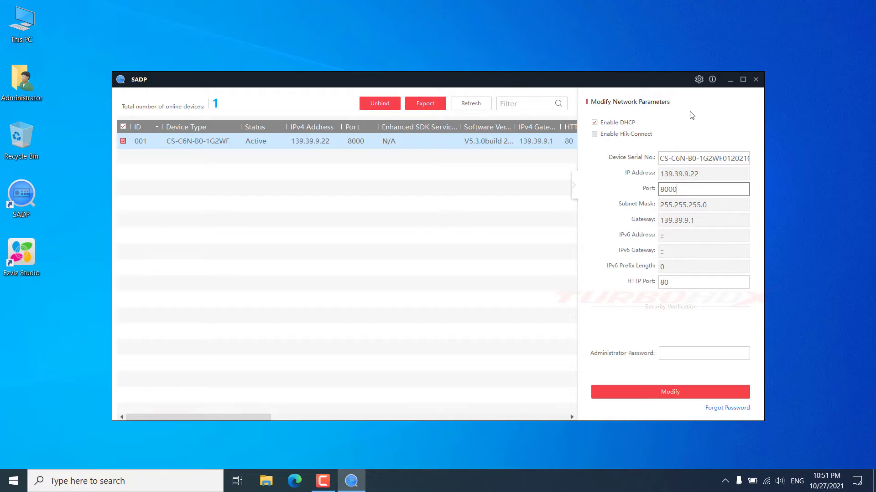
{"action": "left_click", "coordinate": [729, 81]}
Run Ezviz Studio as administrator, maximize it, and show All Devices to find CS-C6N-B0-1G2WF
{"action": "left_click", "coordinate": [312, 223]}
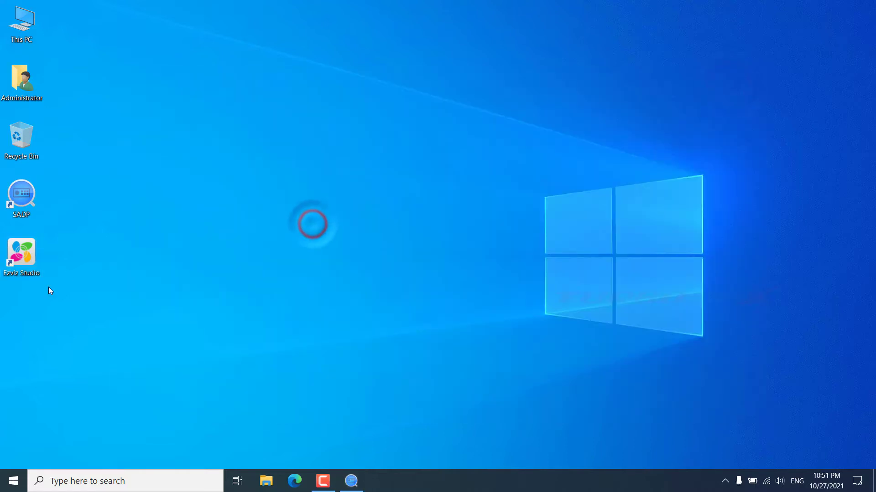
{"action": "right_click", "coordinate": [25, 256]}
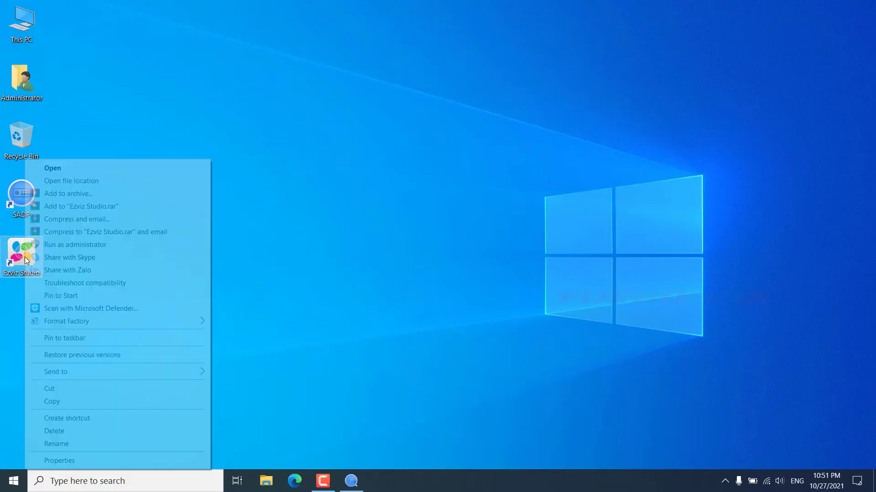
{"action": "left_click", "coordinate": [60, 245]}
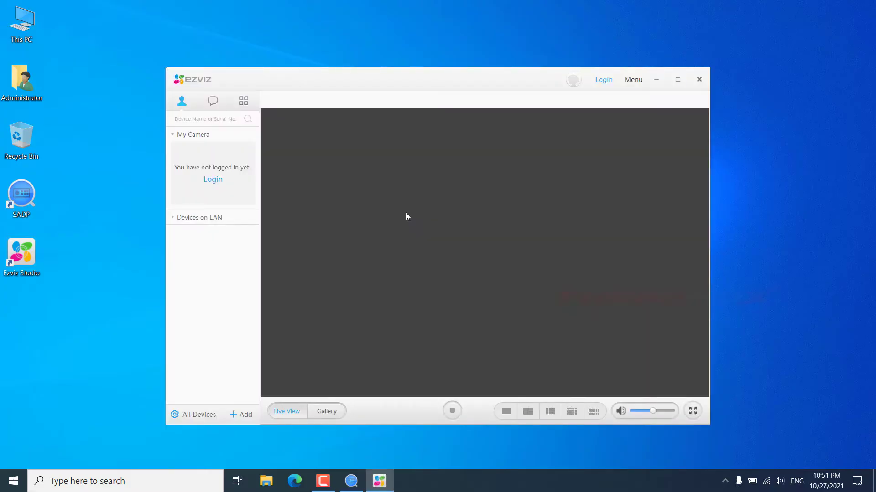
{"action": "left_click", "coordinate": [681, 80]}
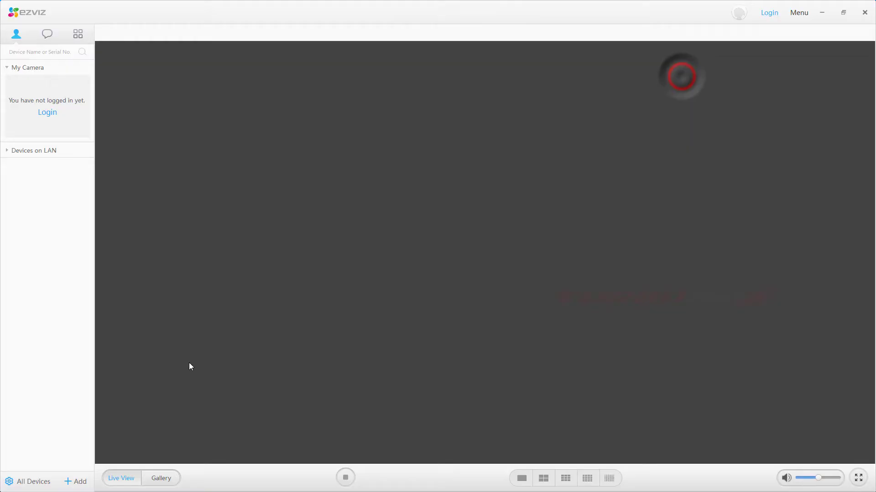
{"action": "left_click", "coordinate": [35, 483]}
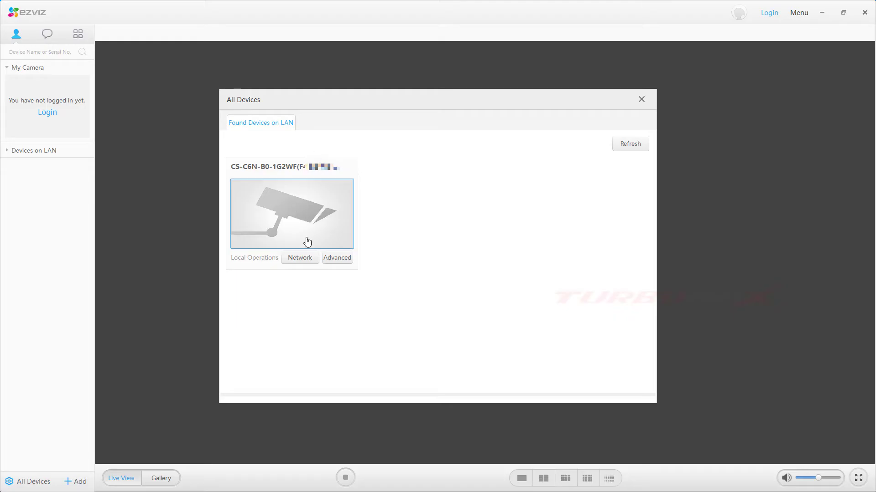
Open the camera's Advanced remote configuration, confirming with its verification code
{"action": "left_click", "coordinate": [336, 261]}
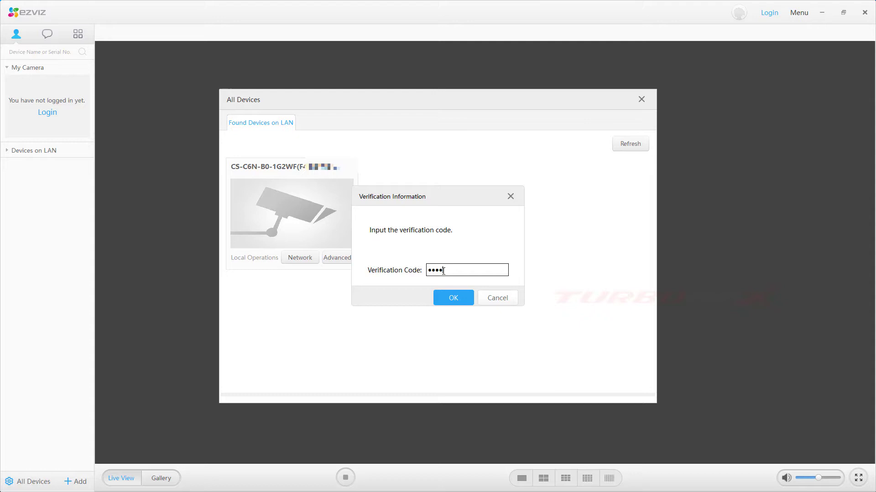
{"action": "left_click", "coordinate": [451, 299]}
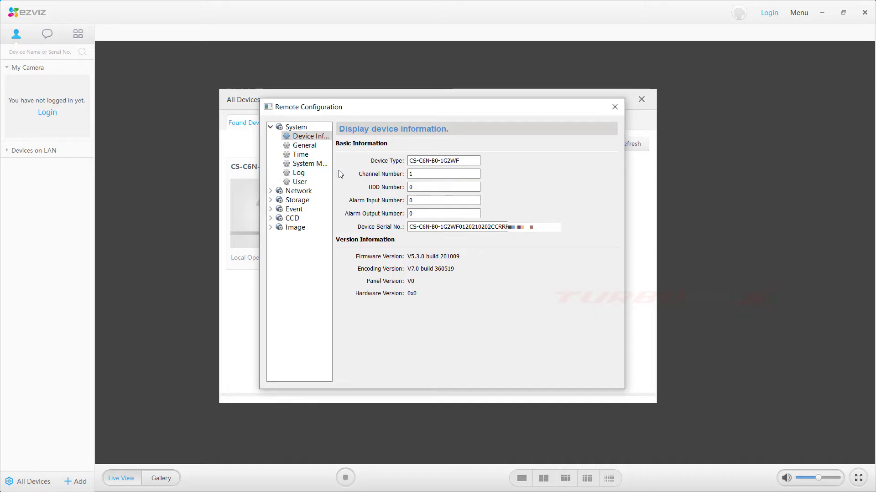
From System Maintenance, export the configuration file to the desktop as Export EZVIZ.bin
{"action": "left_click", "coordinate": [314, 164]}
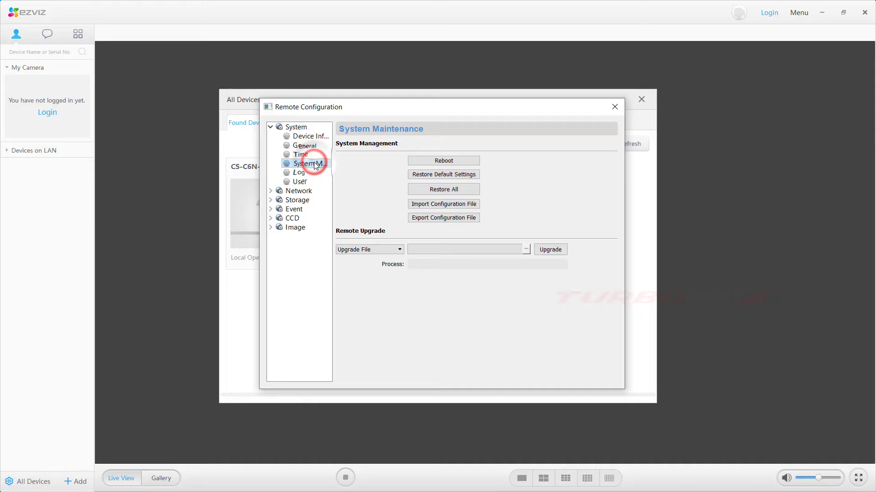
{"action": "left_click", "coordinate": [448, 221]}
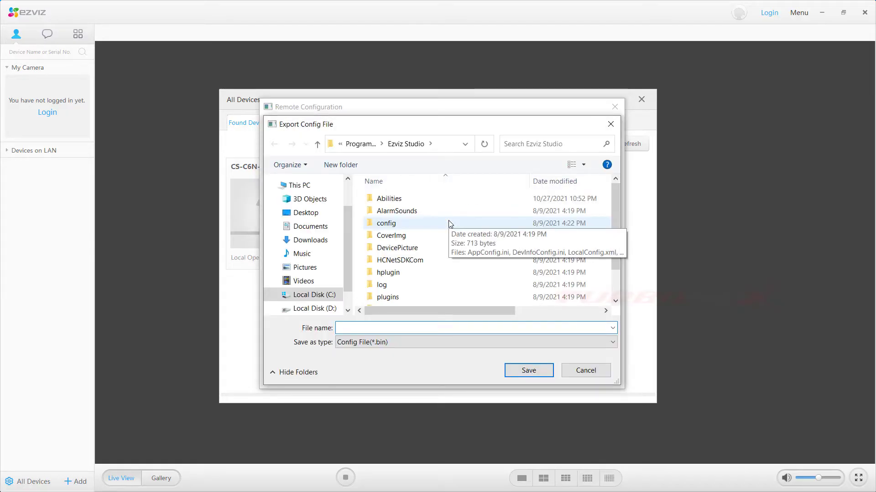
{"action": "left_click", "coordinate": [306, 213]}
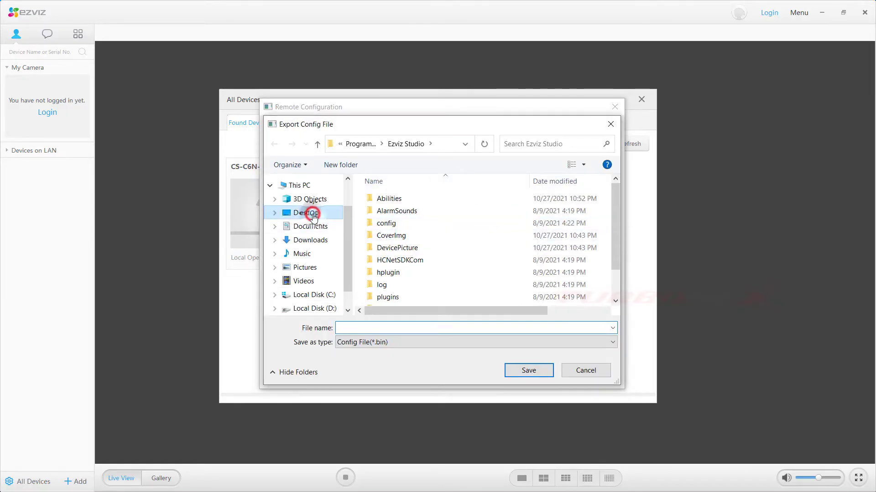
{"action": "left_click", "coordinate": [377, 329]}
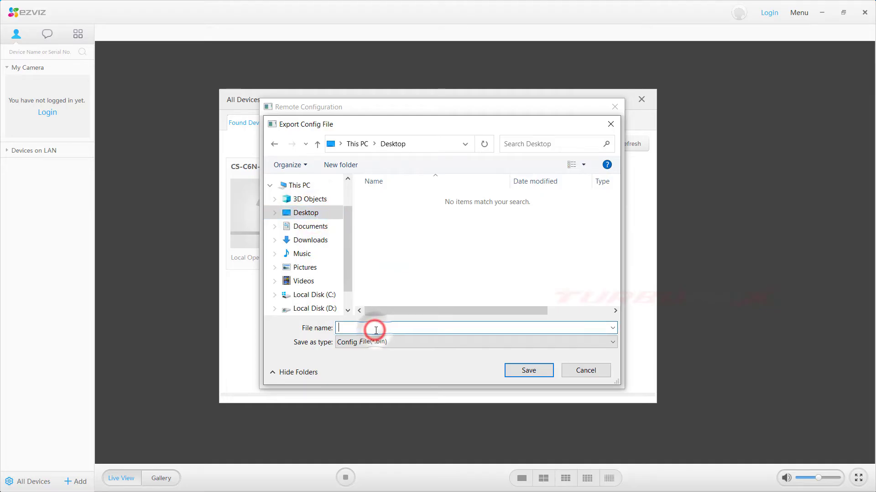
{"action": "type", "text": "Export EZVIZ"}
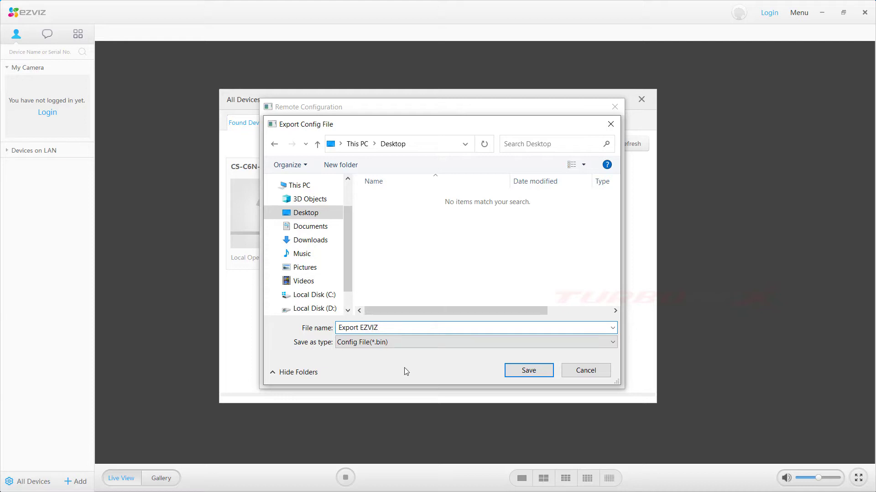
{"action": "left_click", "coordinate": [515, 373]}
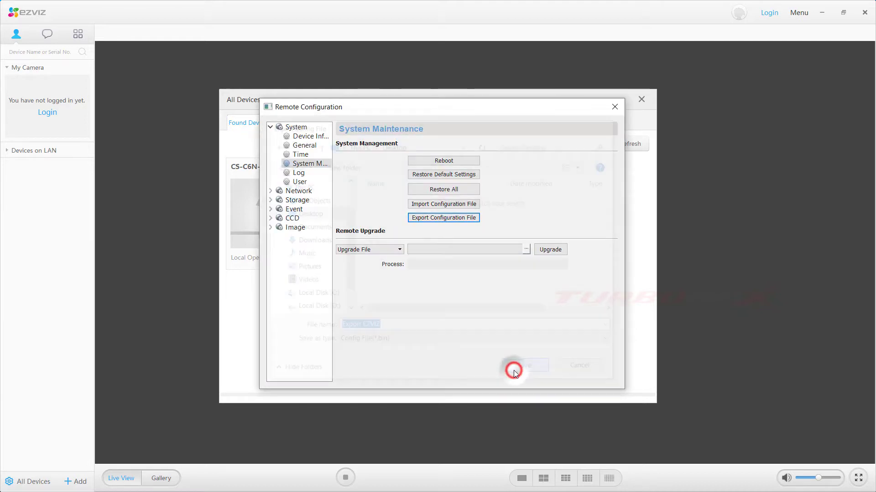
{"action": "left_click", "coordinate": [493, 264]}
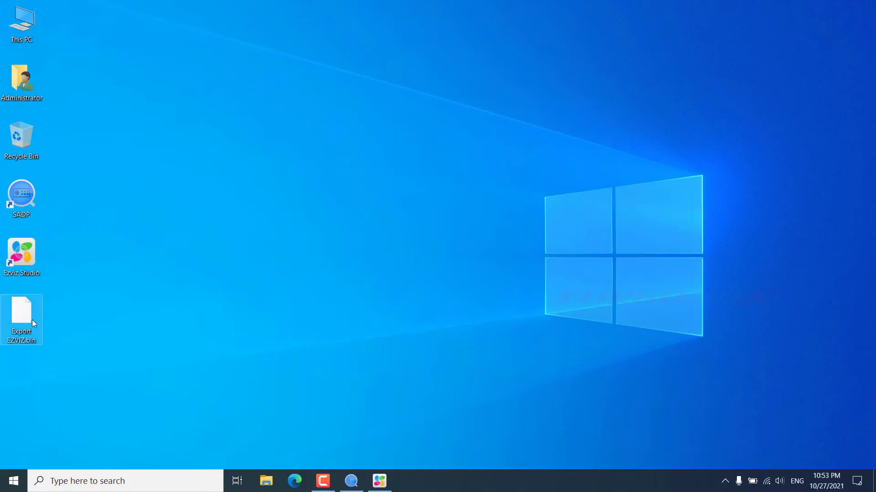
Open Export EZVIZ.bin with Notepad, unticking Always use this app for .bin files
{"action": "double_click", "coordinate": [27, 318]}
{"action": "right_click", "coordinate": [22, 318]}
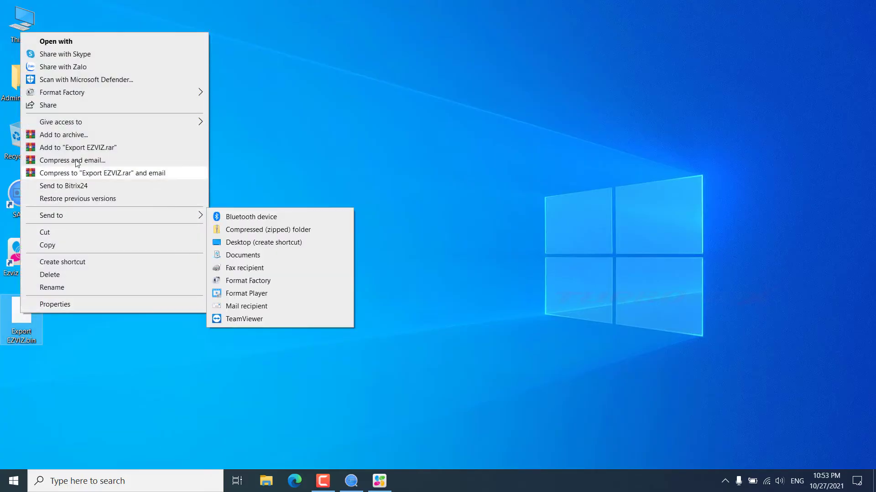
{"action": "left_click", "coordinate": [55, 44]}
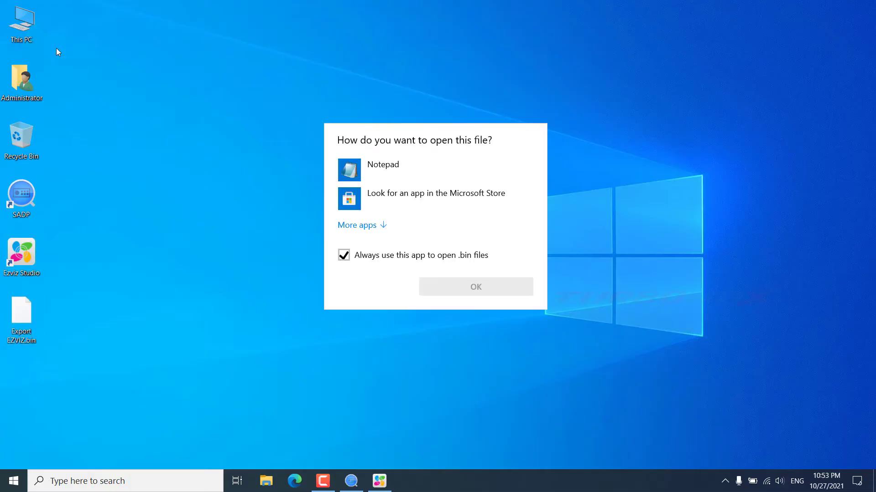
{"action": "left_click", "coordinate": [363, 253]}
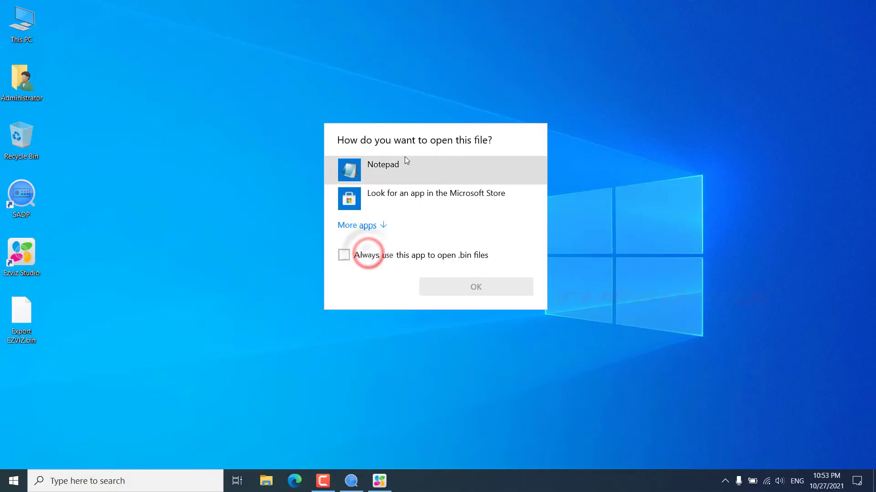
{"action": "left_click", "coordinate": [374, 168]}
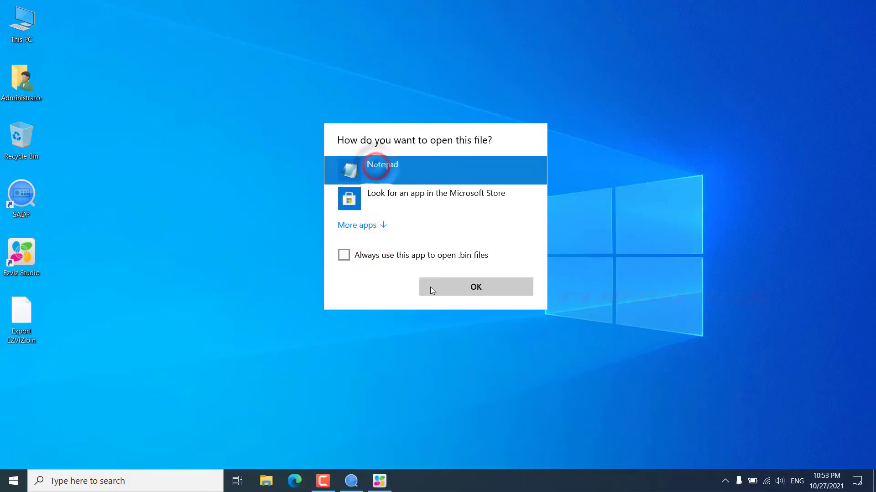
{"action": "left_click", "coordinate": [461, 288]}
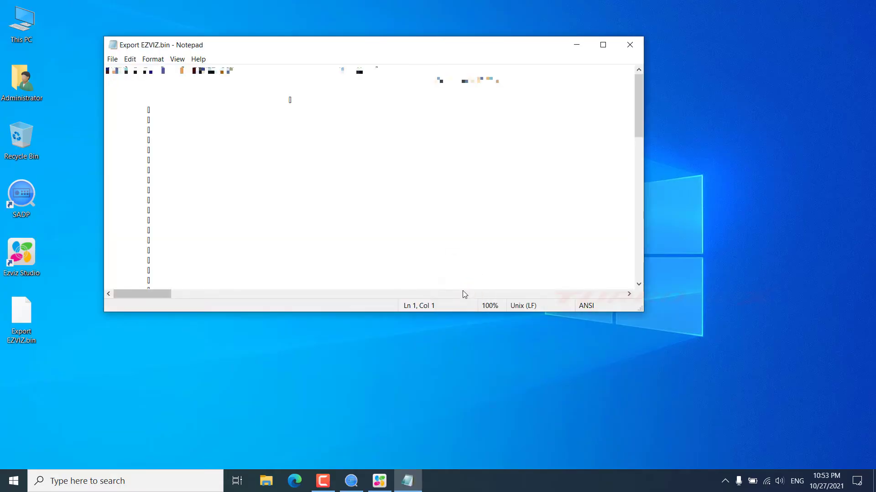
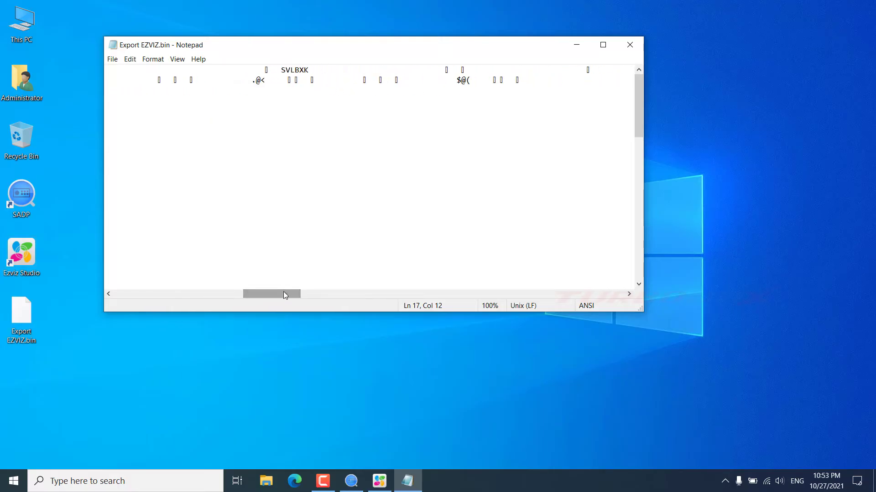
Load hikvision.com, go to the HiTools download page and scroll down to SADPTool V3.0.4.9
{"action": "double_click", "coordinate": [283, 70]}
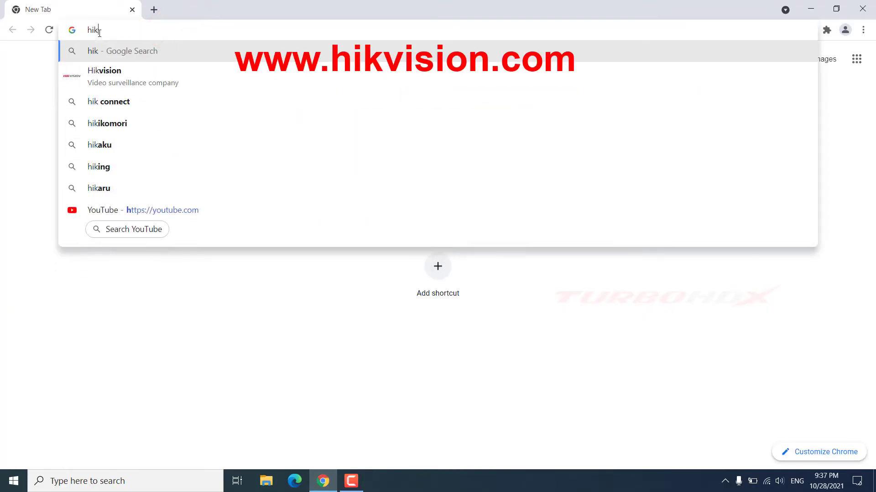
{"action": "type", "text": "vision"}
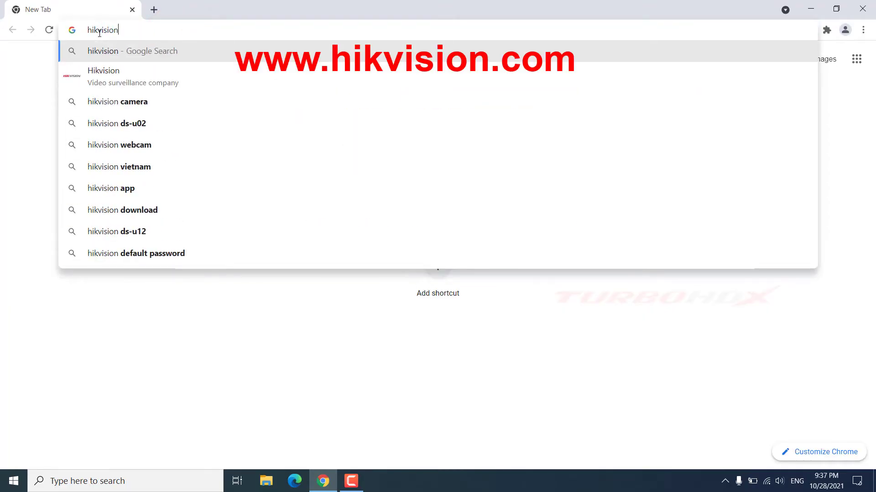
{"action": "type", "text": ".com"}
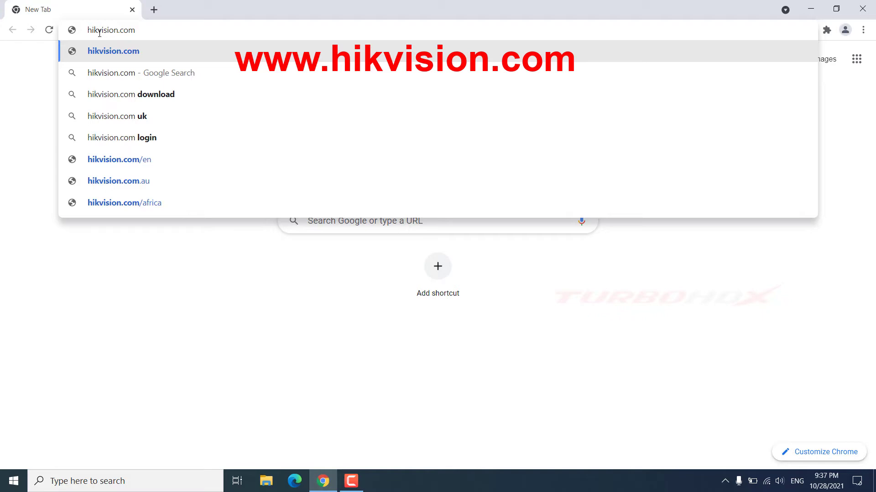
{"action": "key", "text": "Return"}
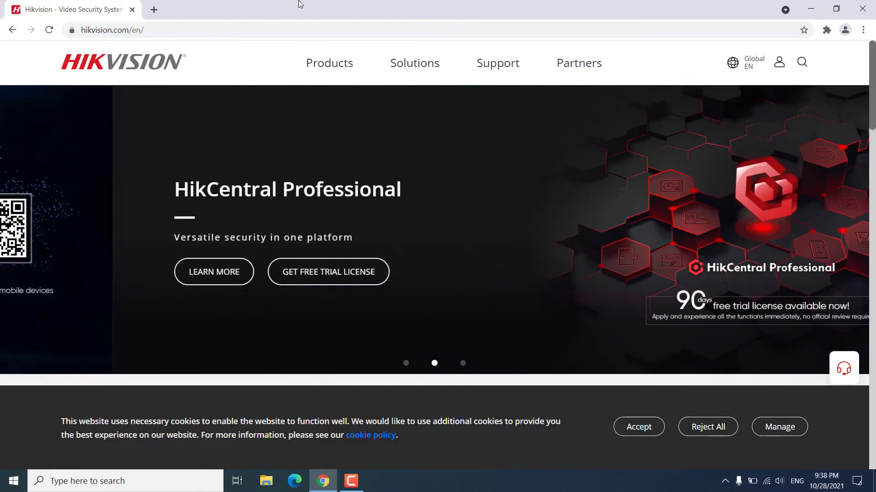
{"action": "mouse_move", "coordinate": [508, 73]}
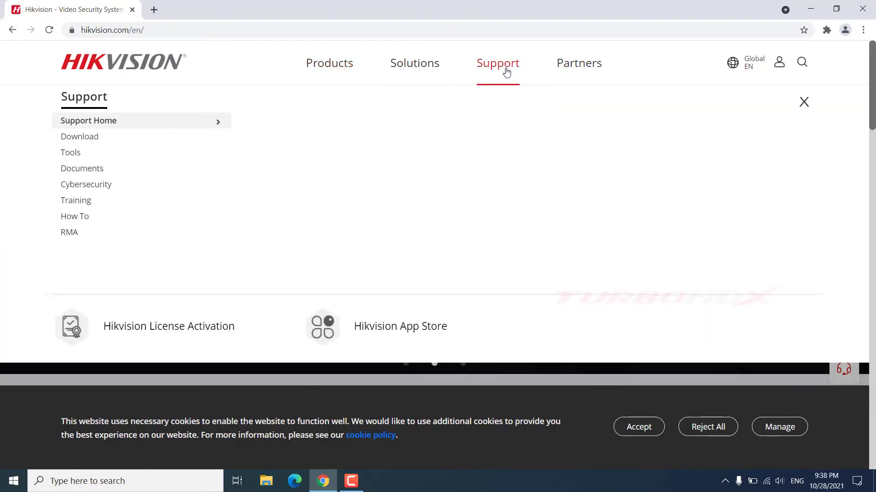
{"action": "mouse_move", "coordinate": [103, 160]}
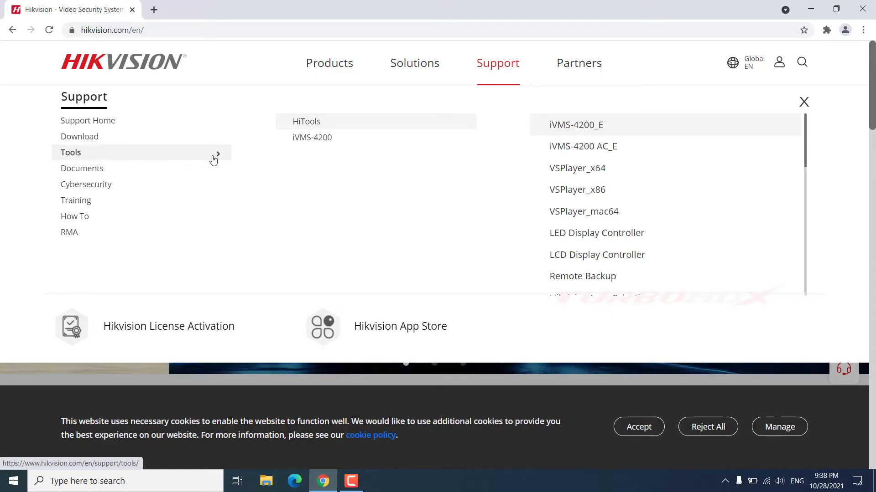
{"action": "left_click", "coordinate": [306, 122]}
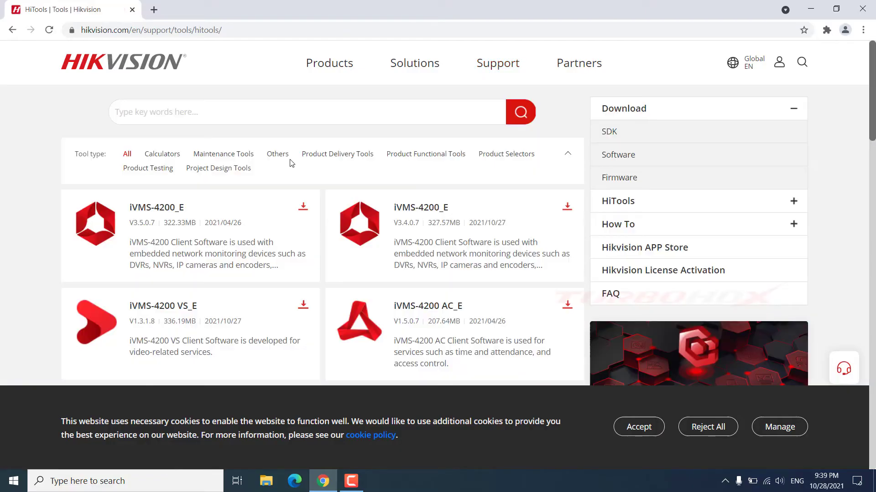
{"action": "scroll", "coordinate": [306, 114], "scroll_direction": "down", "scroll_amount": 13}
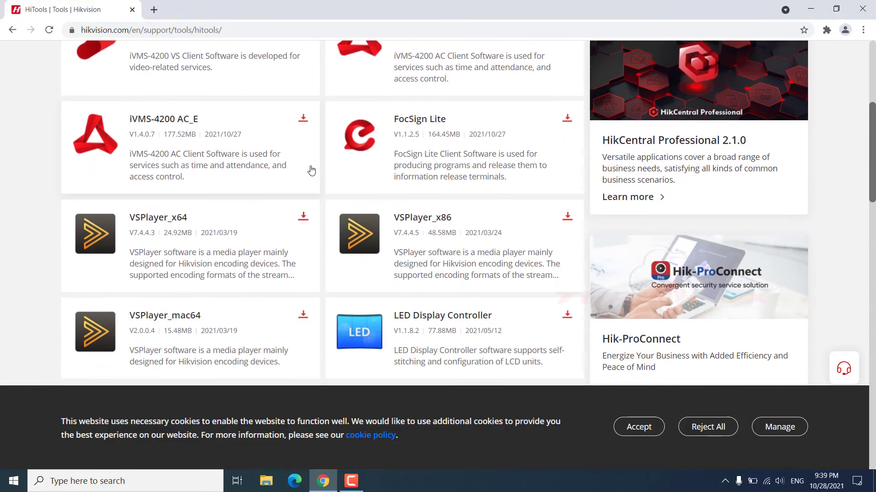
{"action": "scroll", "coordinate": [263, 203], "scroll_direction": "down", "scroll_amount": 10}
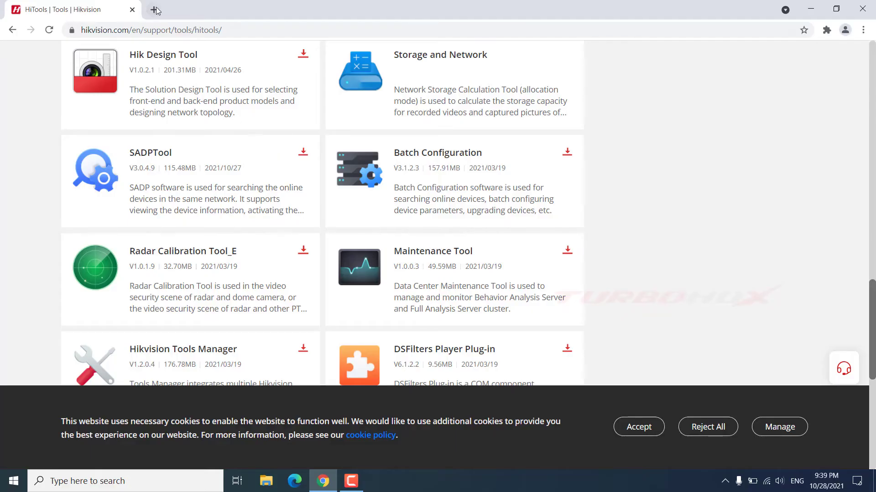
Load ezvizlife.com in a new browser tab next to the HiTools page
{"action": "left_click", "coordinate": [157, 9]}
{"action": "left_click", "coordinate": [167, 31]}
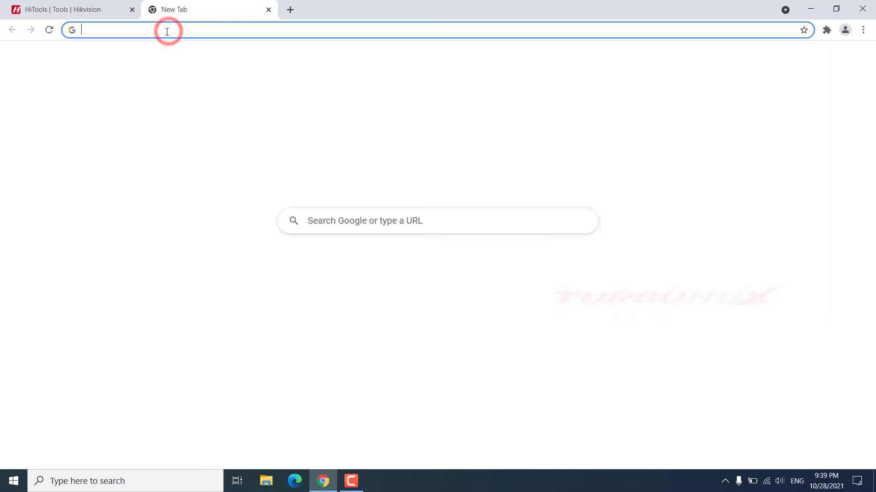
{"action": "type", "text": "ez"}
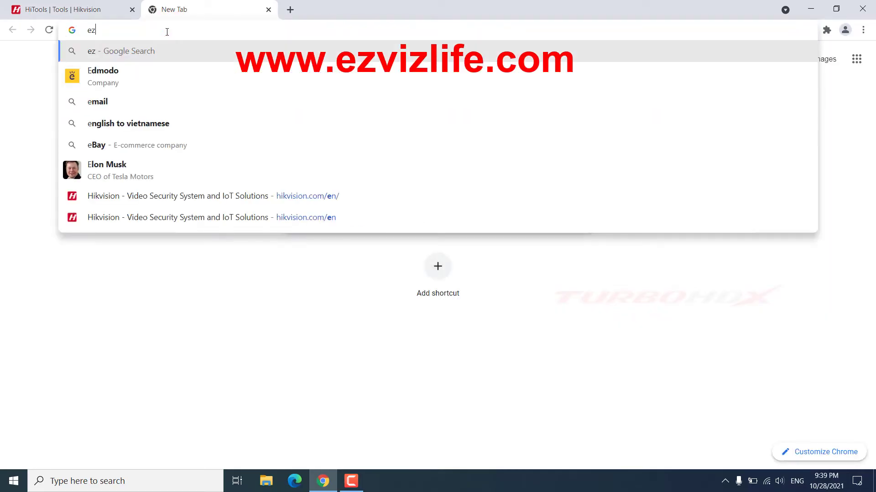
{"action": "type", "text": "viz"}
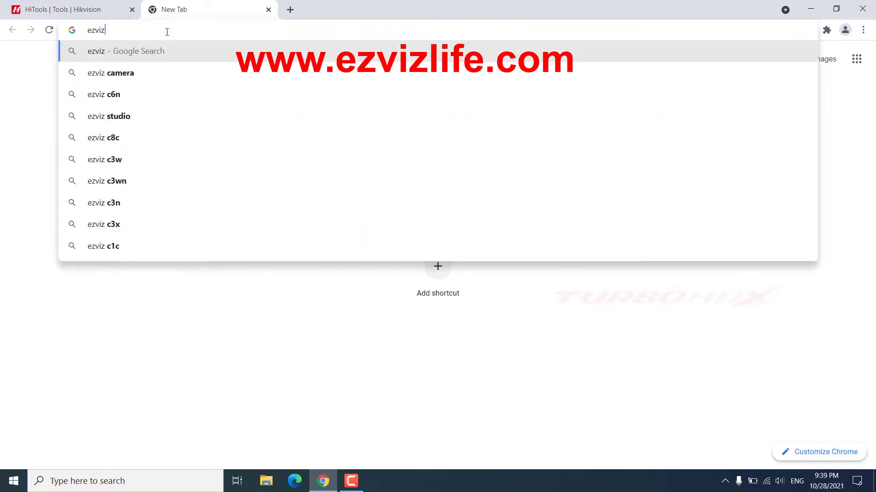
{"action": "type", "text": "life."}
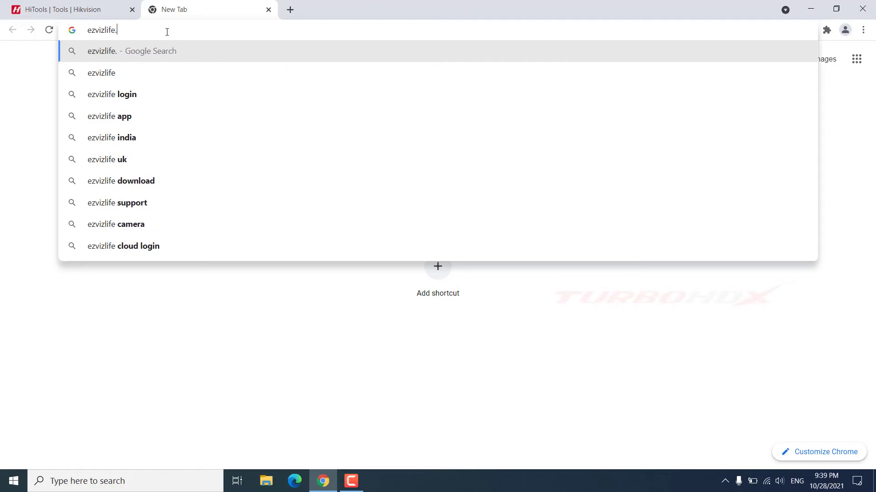
{"action": "type", "text": "com"}
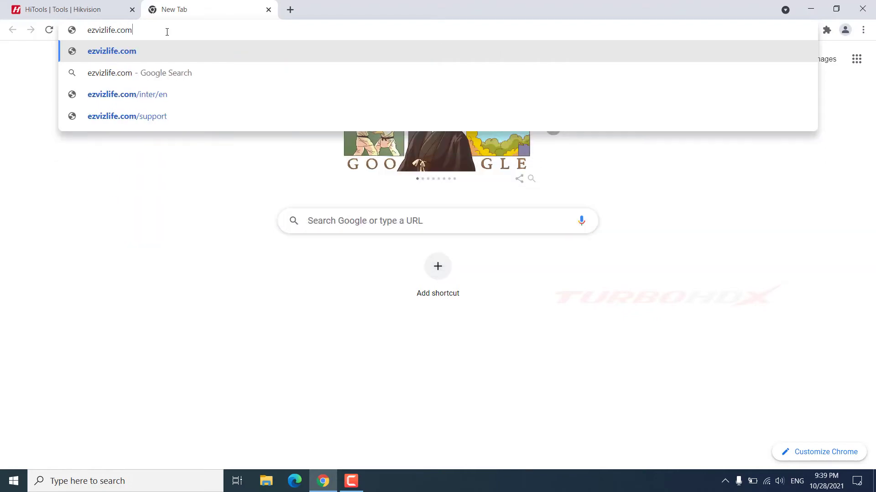
{"action": "key", "text": "Return"}
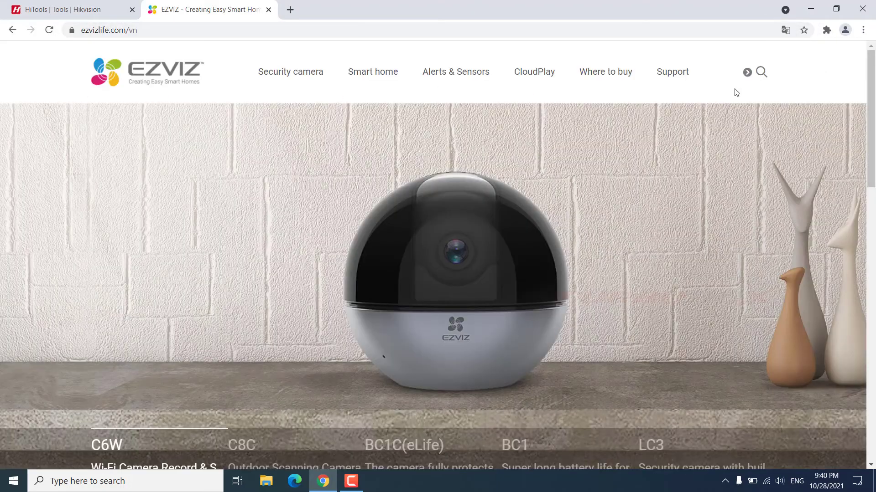
{"action": "mouse_move", "coordinate": [673, 78]}
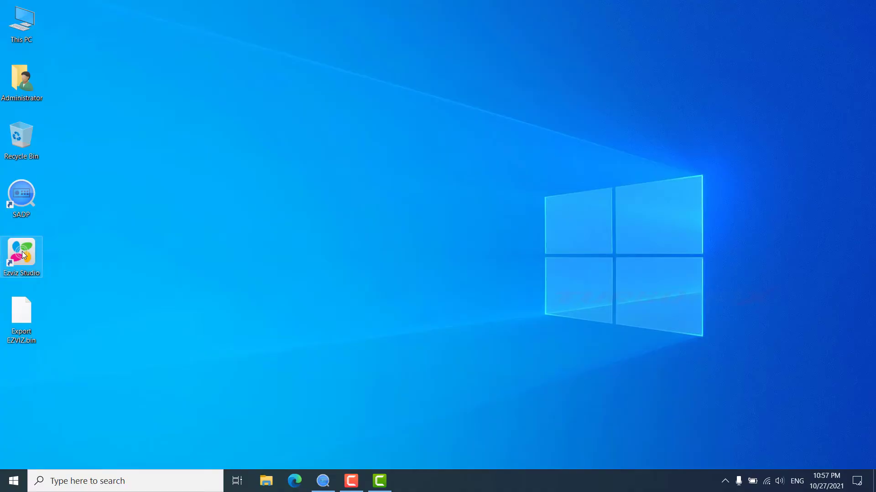
{"action": "double_click", "coordinate": [22, 254]}
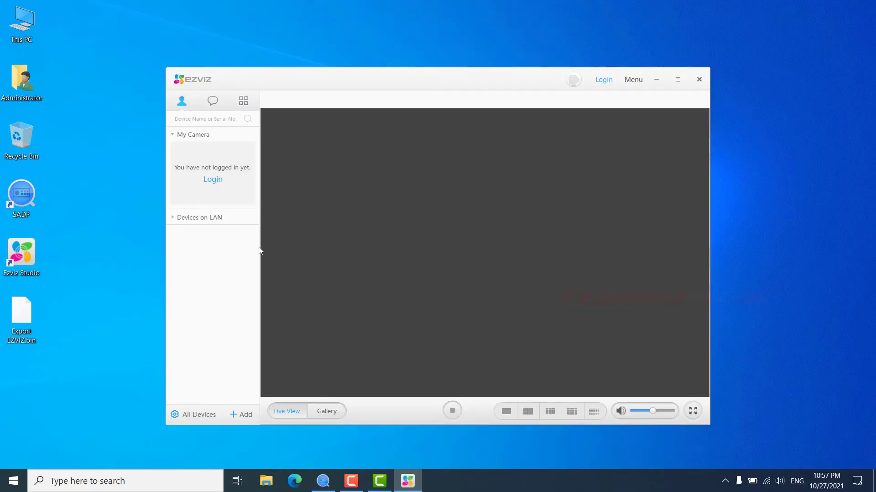
{"action": "left_click", "coordinate": [202, 415]}
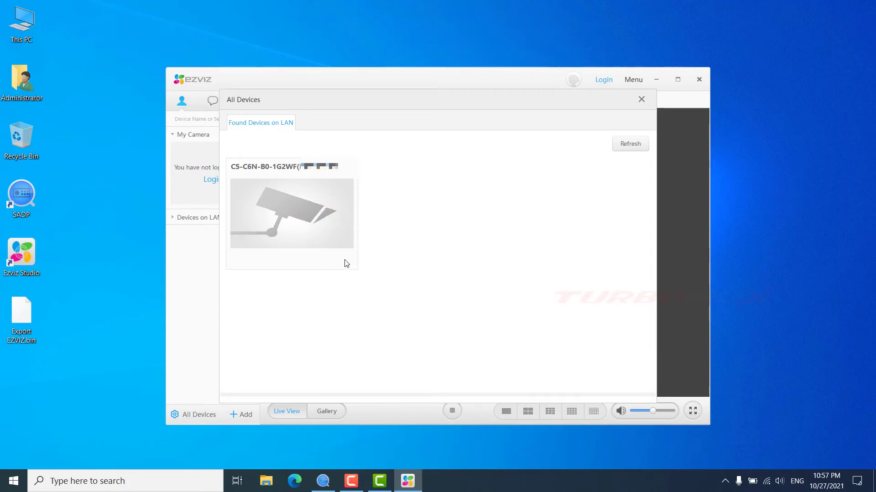
{"action": "left_click", "coordinate": [630, 144]}
{"action": "left_click", "coordinate": [321, 259]}
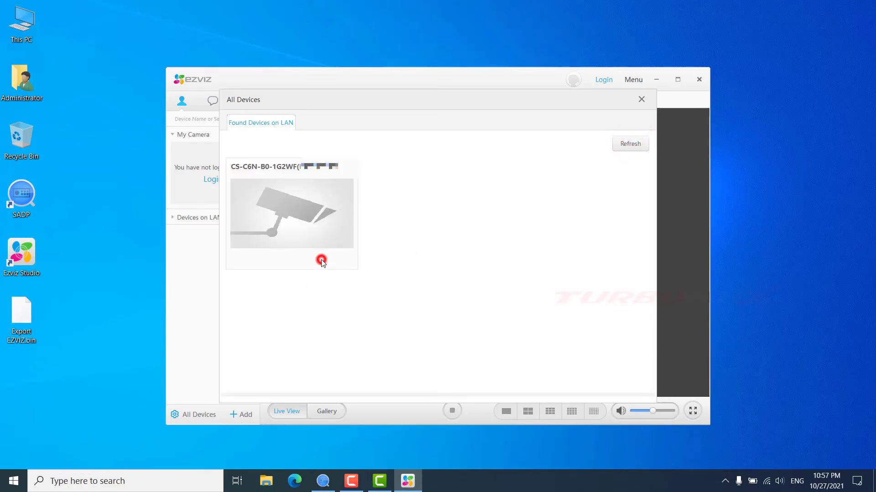
{"action": "left_click", "coordinate": [642, 100]}
{"action": "left_click", "coordinate": [698, 79]}
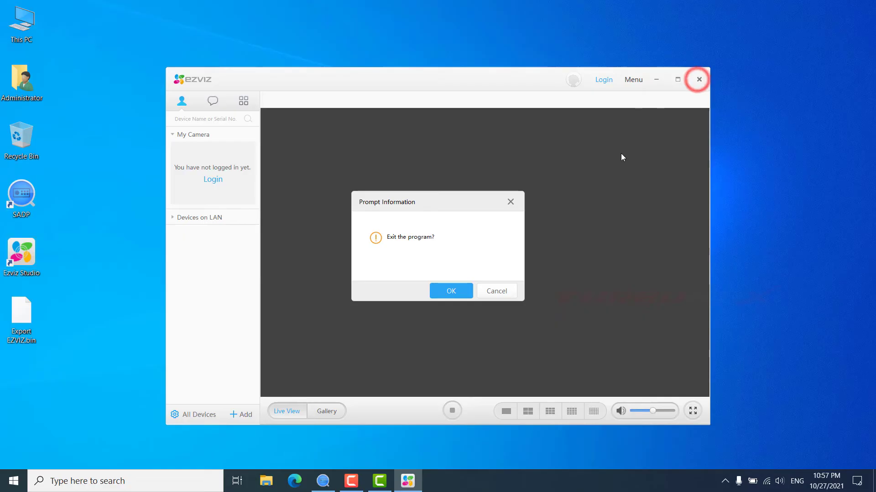
{"action": "left_click", "coordinate": [452, 293]}
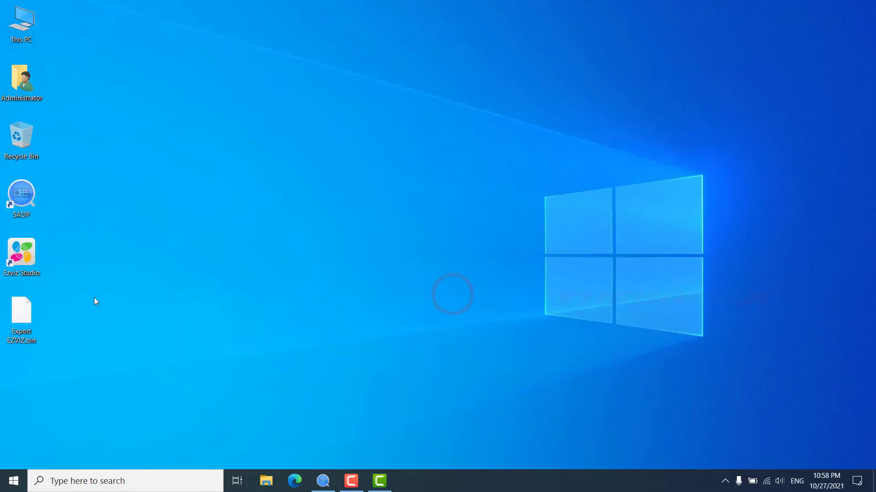
Go from the Ezviz Studio shortcut to its install location and into the config folder
{"action": "right_click", "coordinate": [27, 253]}
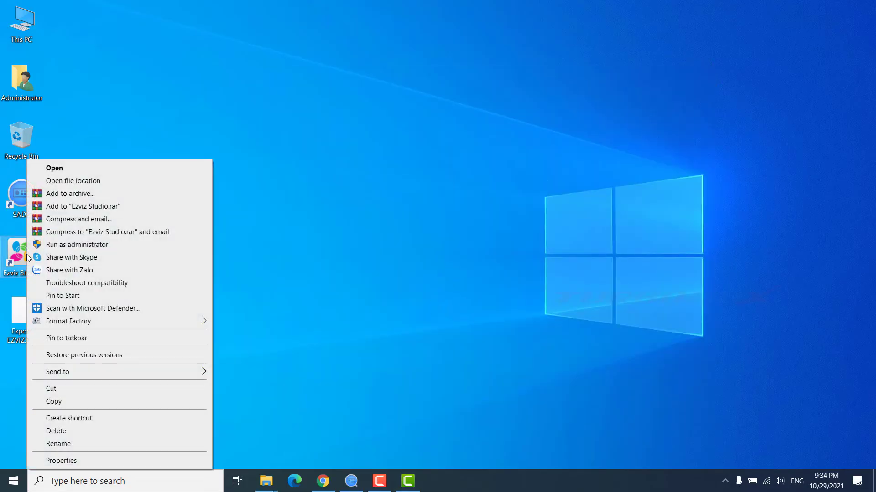
{"action": "left_click", "coordinate": [84, 182]}
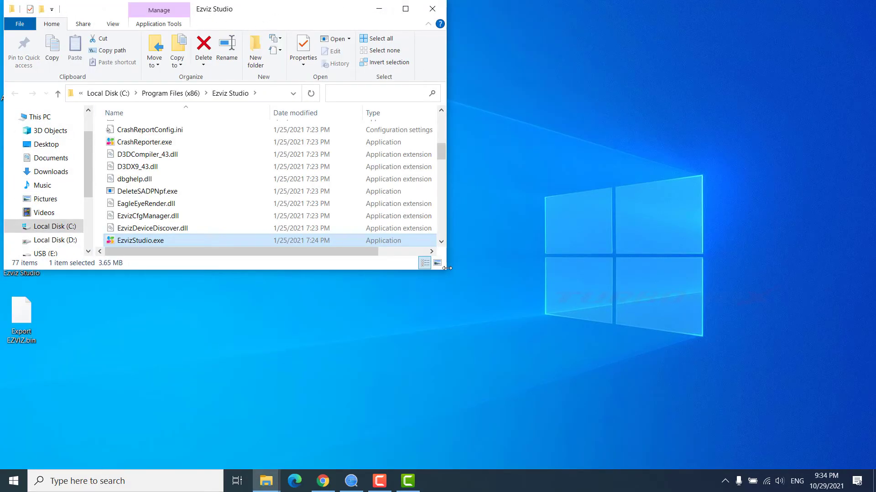
{"action": "left_click_drag", "start_coordinate": [447, 269], "coordinate": [615, 365]}
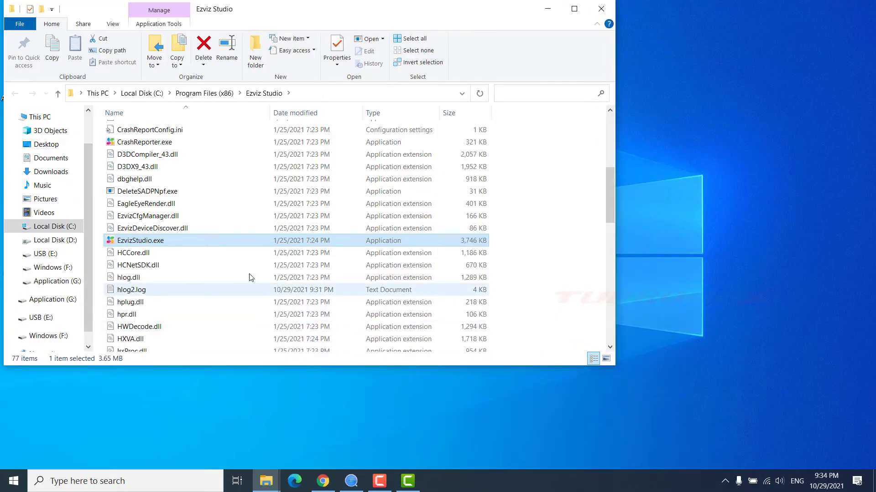
{"action": "scroll", "coordinate": [197, 255], "scroll_direction": "up", "scroll_amount": 1}
{"action": "left_click", "coordinate": [156, 157]}
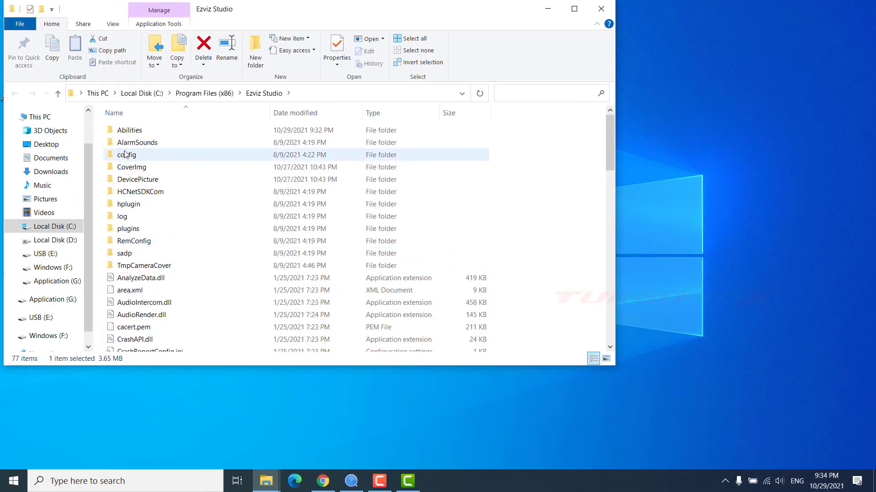
{"action": "double_click", "coordinate": [136, 157]}
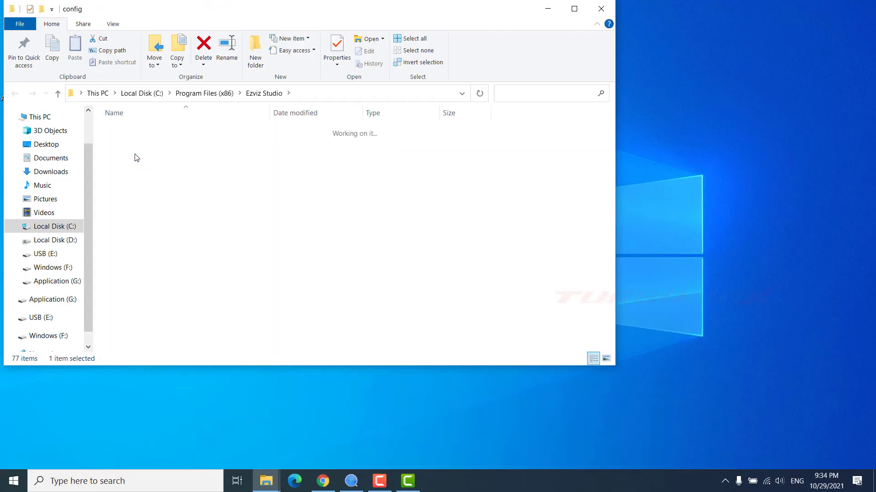
Copy AppConfig.ini onto the desktop and place it beside the config folder window
{"action": "left_click", "coordinate": [151, 132]}
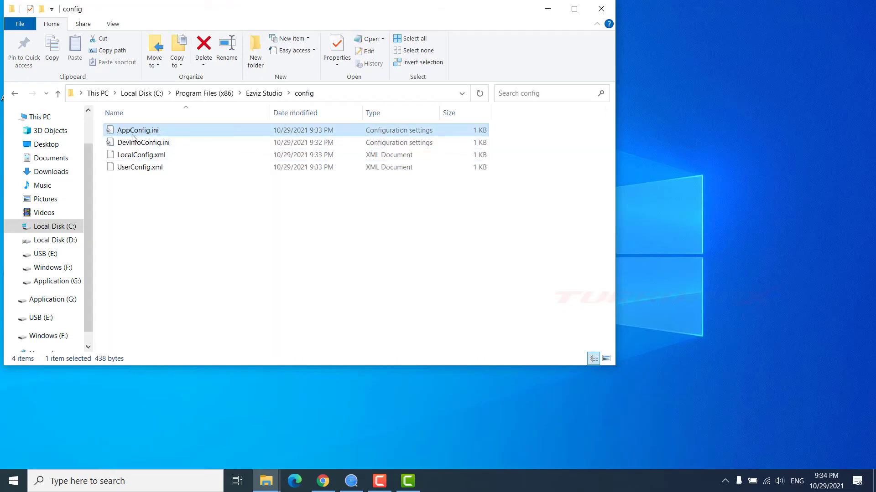
{"action": "right_click", "coordinate": [144, 132]}
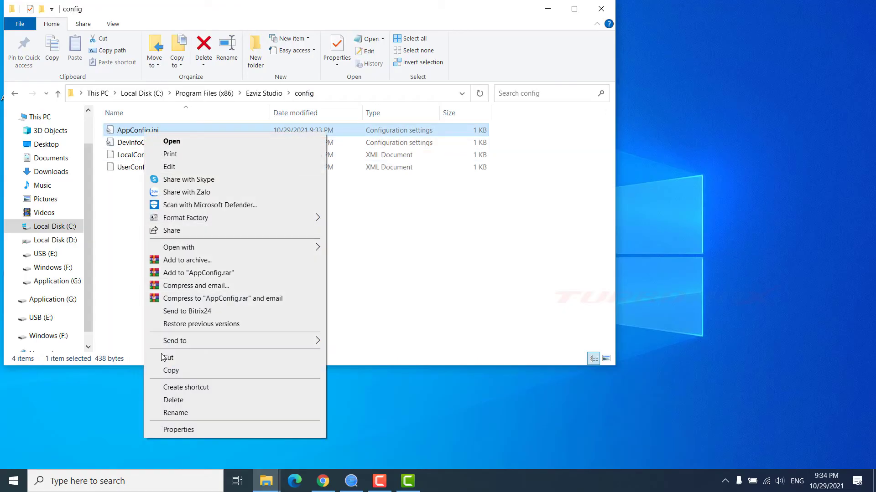
{"action": "left_click", "coordinate": [175, 370]}
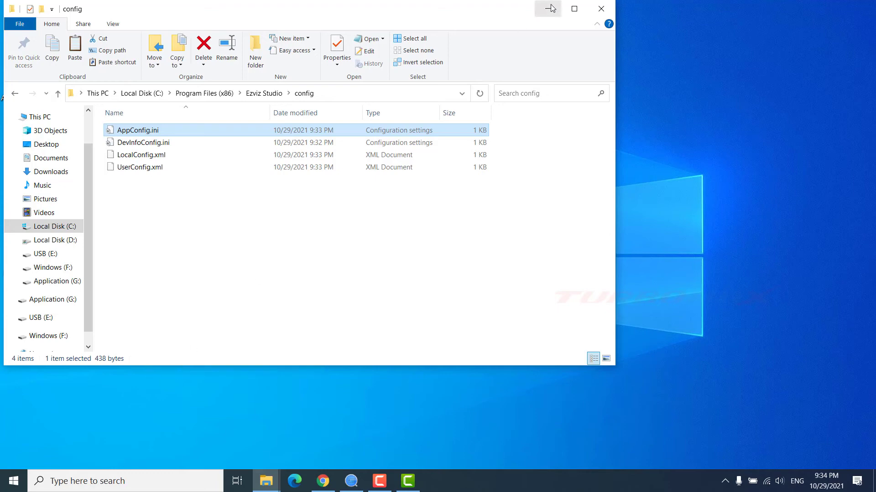
{"action": "right_click", "coordinate": [714, 196]}
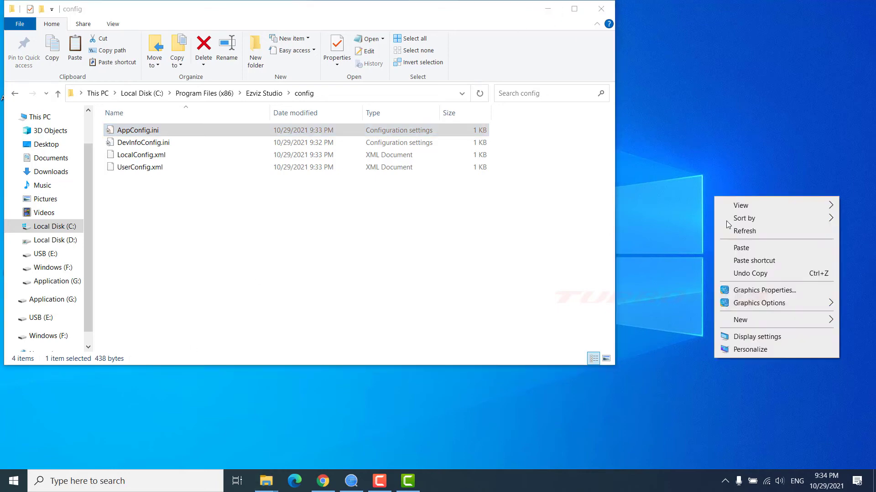
{"action": "left_click", "coordinate": [733, 248]}
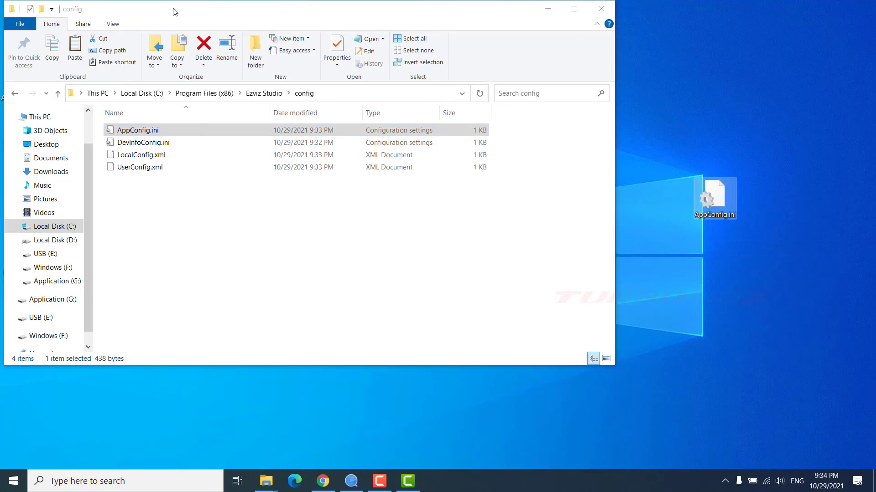
{"action": "left_click_drag", "start_coordinate": [173, 12], "coordinate": [268, 20]}
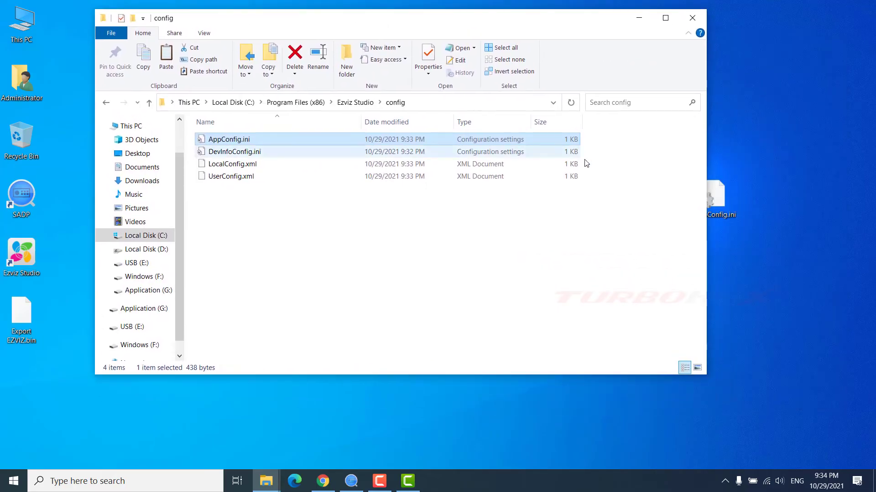
{"action": "left_click_drag", "start_coordinate": [718, 198], "coordinate": [64, 388]}
{"action": "left_click_drag", "start_coordinate": [282, 26], "coordinate": [421, 81]}
{"action": "left_click_drag", "start_coordinate": [62, 373], "coordinate": [124, 228]}
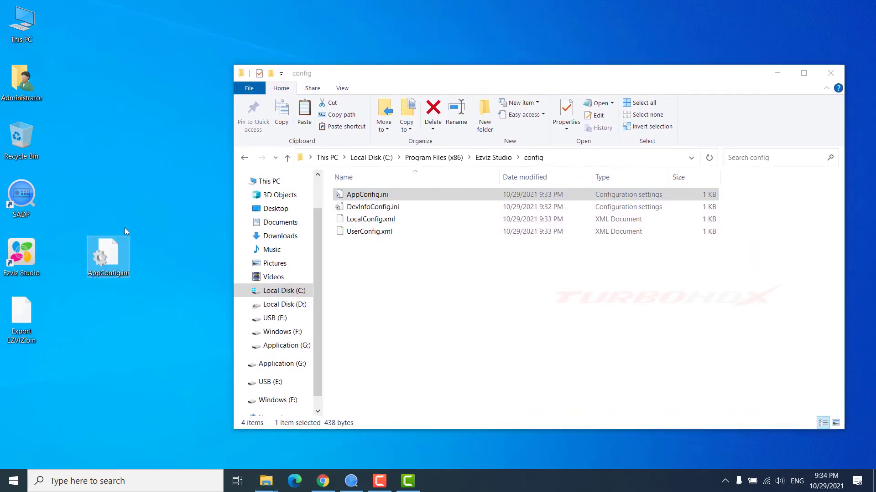
{"action": "left_click", "coordinate": [147, 226]}
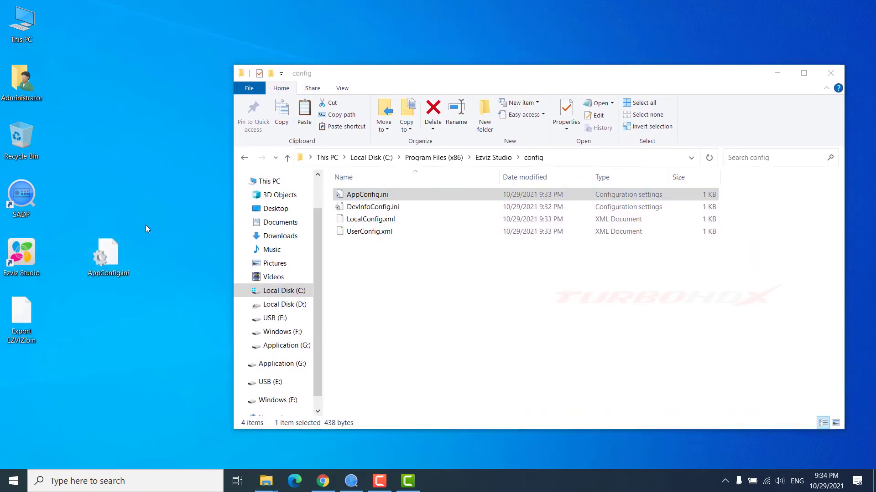
Open the desktop AppConfig.ini copy with Notepad
{"action": "right_click", "coordinate": [116, 256]}
{"action": "mouse_move", "coordinate": [250, 262]}
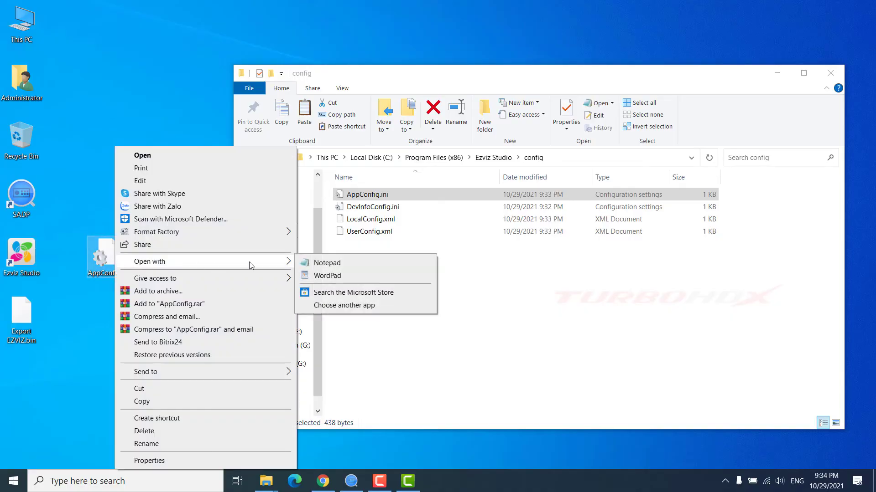
{"action": "left_click", "coordinate": [320, 260]}
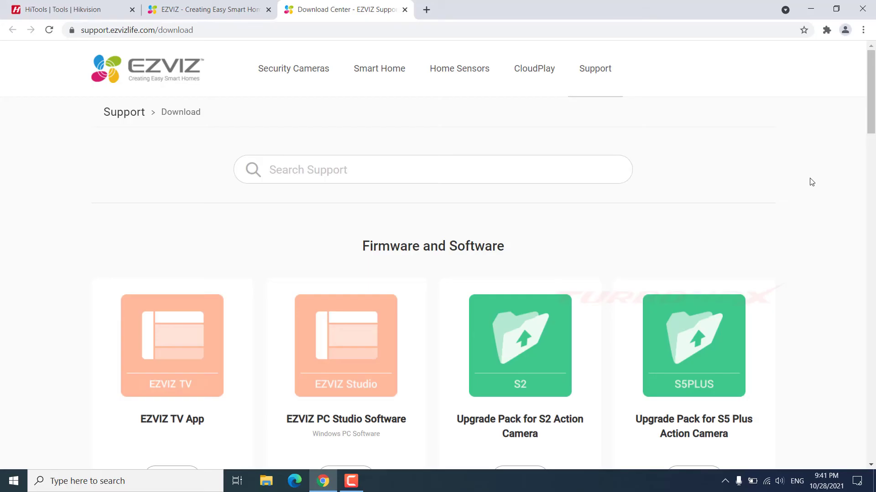
Search EZVIZ Support for 'advanced setting' and open the 'How to visit the Advanced Setting' FAQ
{"action": "mouse_move", "coordinate": [602, 72]}
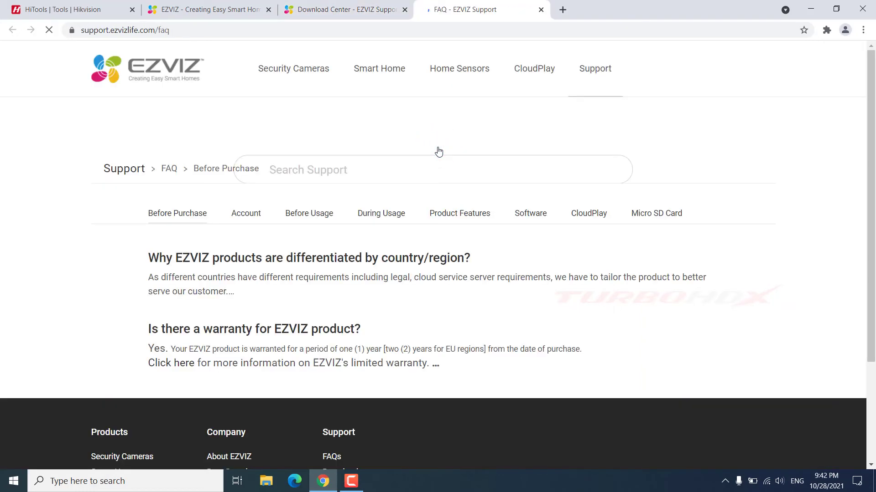
{"action": "left_click", "coordinate": [406, 165]}
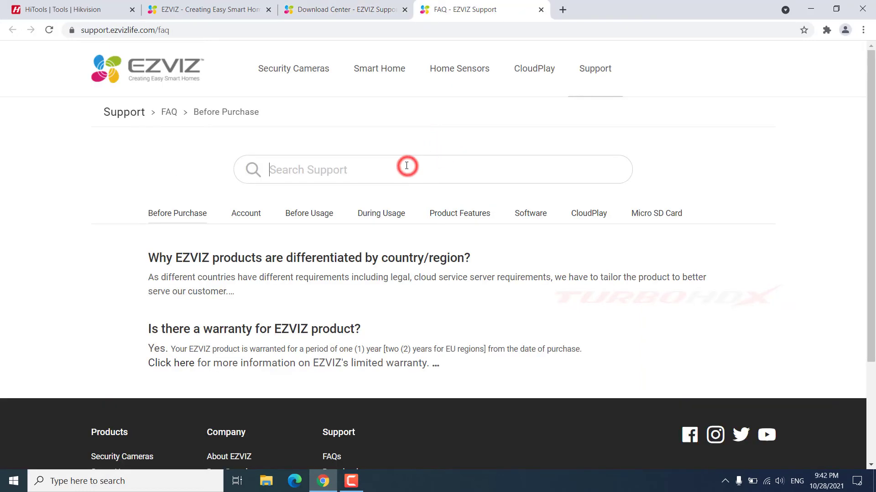
{"action": "type", "text": "advanced setting"}
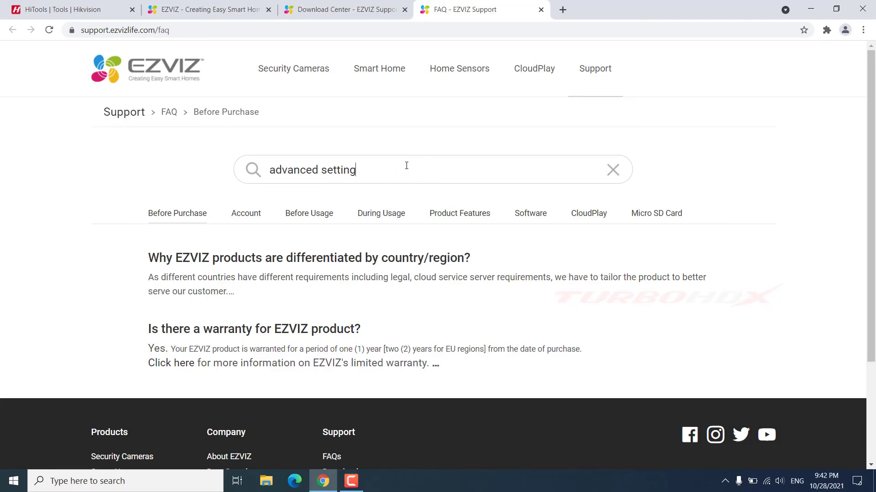
{"action": "key", "text": "Return"}
{"action": "scroll", "coordinate": [413, 242], "scroll_direction": "down", "scroll_amount": 2}
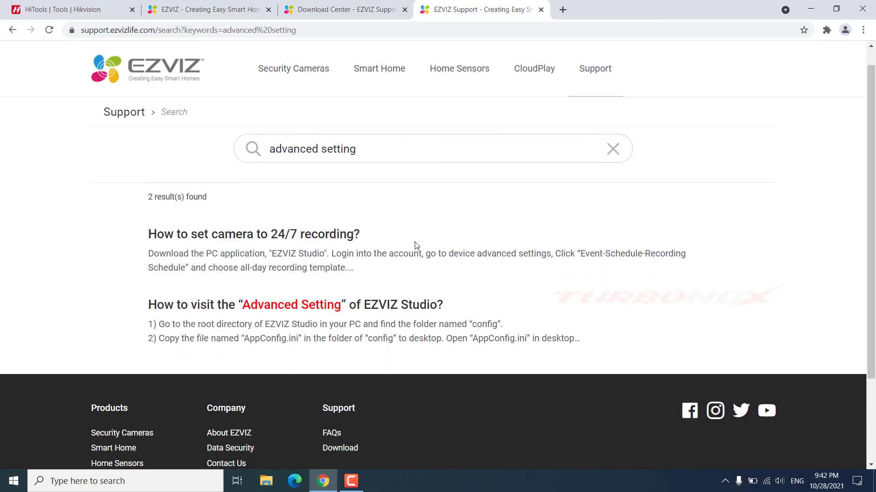
{"action": "left_click_drag", "start_coordinate": [140, 269], "coordinate": [449, 256]}
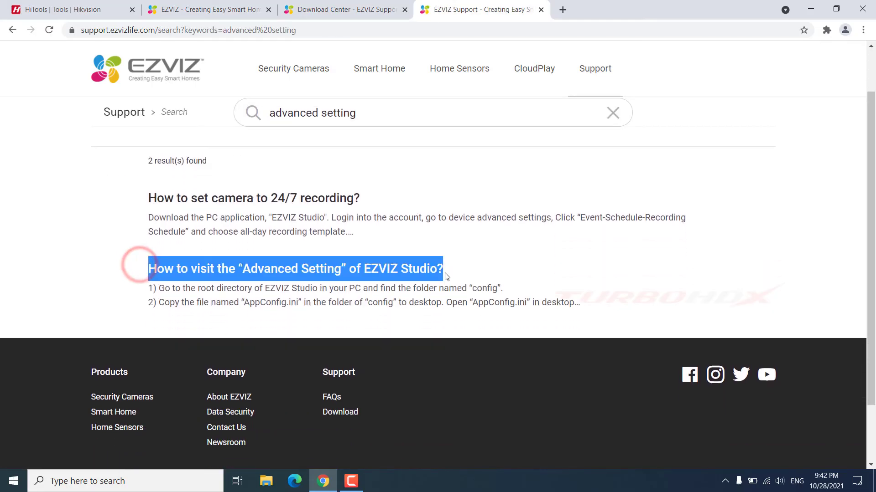
{"action": "left_click", "coordinate": [477, 255]}
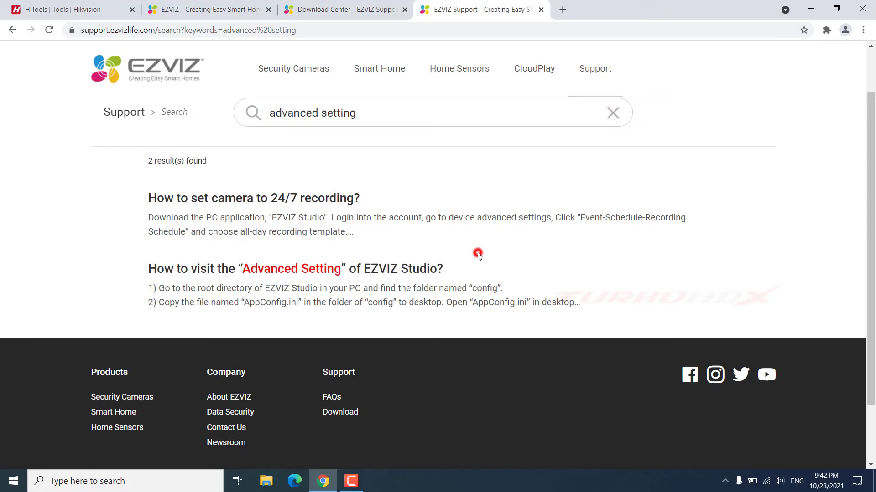
{"action": "left_click", "coordinate": [319, 269]}
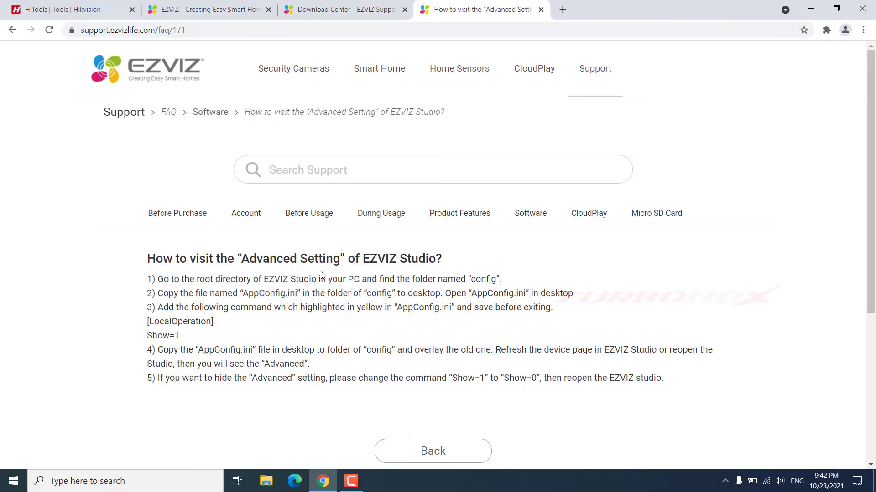
Copy the [LocalOperation] and Show=1 lines from the FAQ article
{"action": "scroll", "coordinate": [204, 268], "scroll_direction": "down", "scroll_amount": 2}
{"action": "left_click_drag", "start_coordinate": [141, 200], "coordinate": [664, 322]}
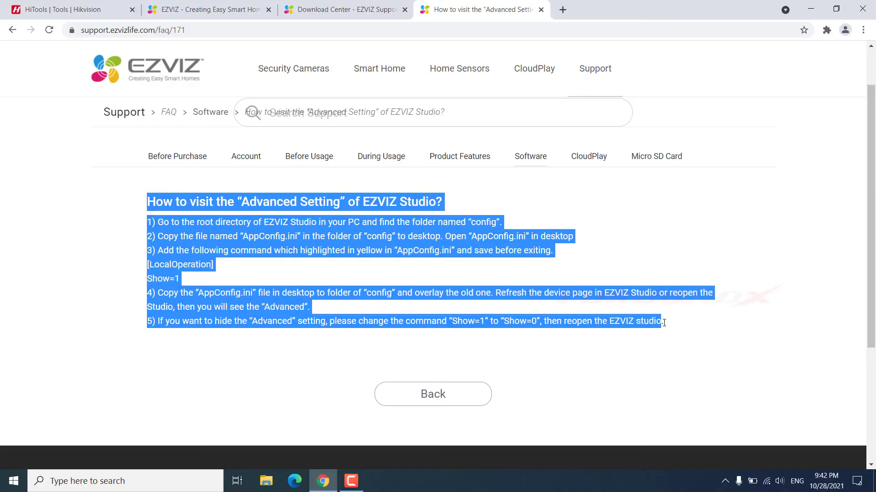
{"action": "left_click", "coordinate": [385, 366]}
{"action": "left_click_drag", "start_coordinate": [135, 265], "coordinate": [181, 280]}
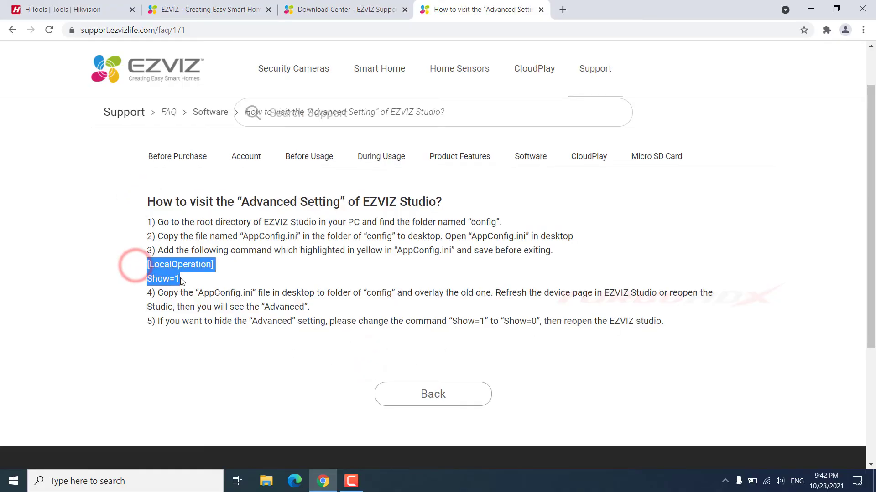
{"action": "right_click", "coordinate": [187, 268]}
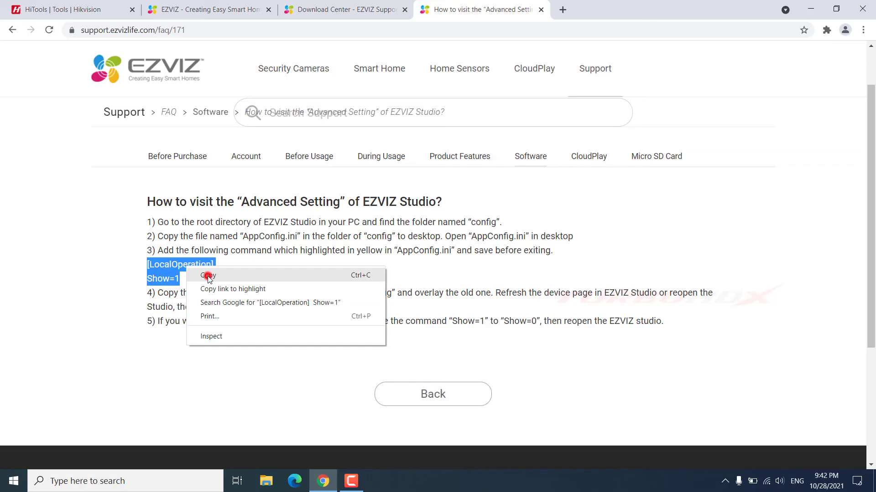
{"action": "left_click", "coordinate": [208, 276]}
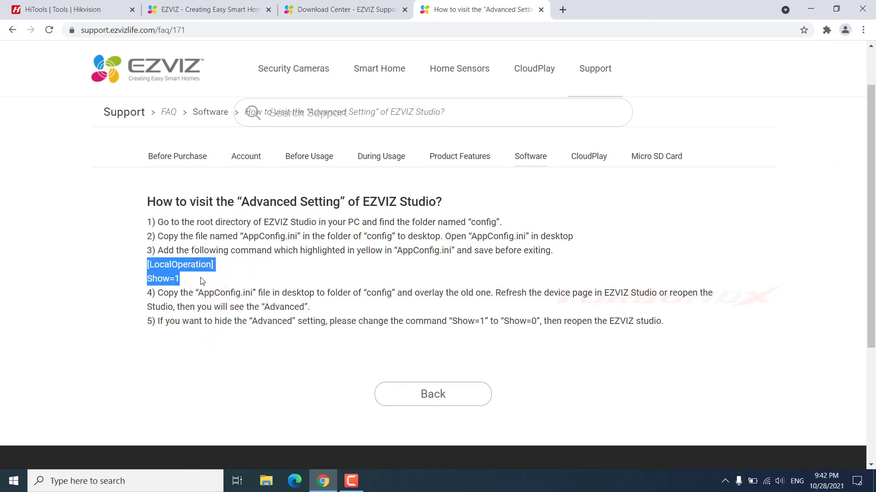
Paste [LocalOperation] / Show=1 at the end of AppConfig.ini, separated by one blank line
{"action": "left_click", "coordinate": [130, 133]}
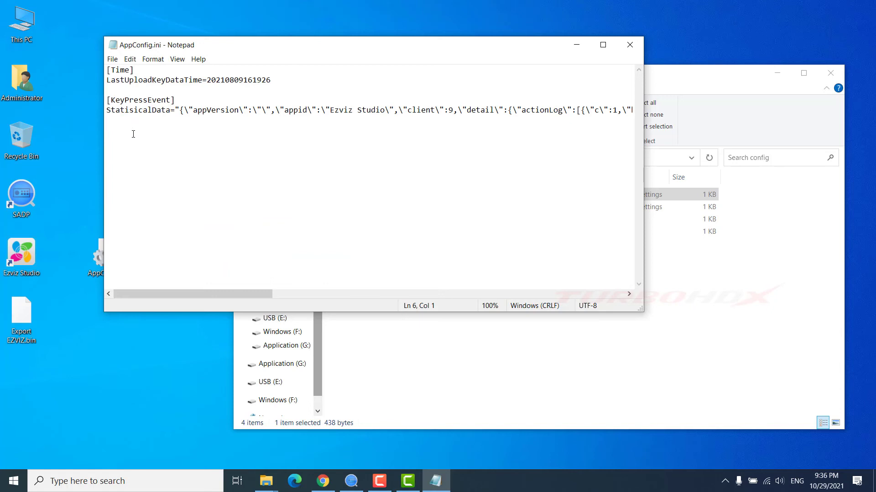
{"action": "key", "text": "ctrl+v"}
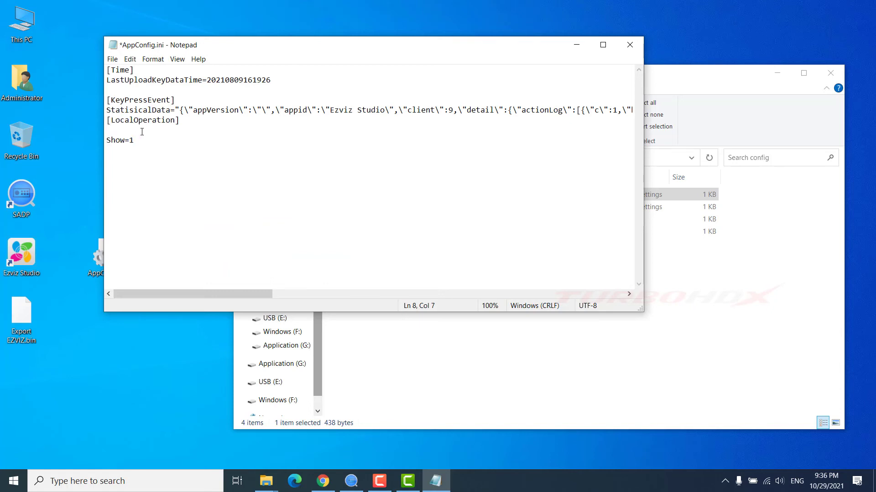
{"action": "left_click", "coordinate": [142, 131]}
{"action": "key", "text": "BackSpace"}
{"action": "key", "text": "Return"}
{"action": "left_click_drag", "start_coordinate": [106, 129], "coordinate": [141, 143]}
{"action": "left_click", "coordinate": [140, 142]}
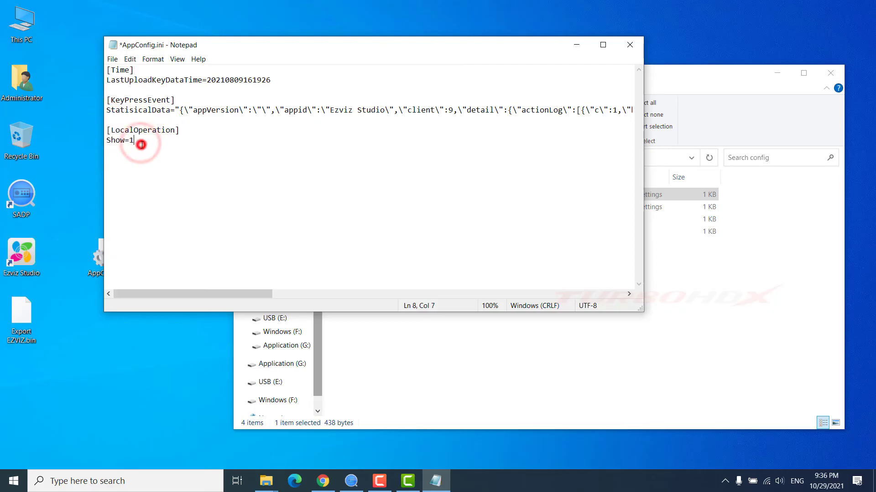
Save AppConfig.ini and close Notepad
{"action": "left_click", "coordinate": [113, 60]}
{"action": "left_click", "coordinate": [122, 104]}
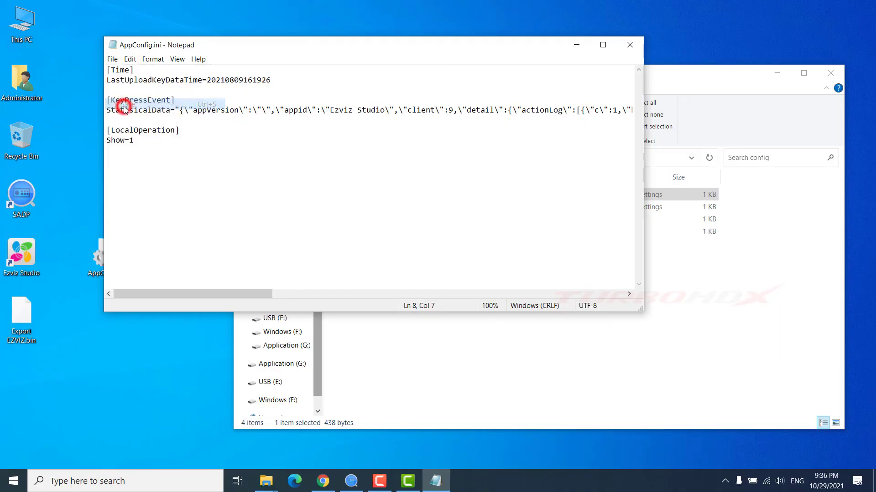
{"action": "left_click", "coordinate": [638, 44]}
Cut the desktop AppConfig.ini, paste it over the config folder's original, then minimize Explorer
{"action": "left_click", "coordinate": [150, 348]}
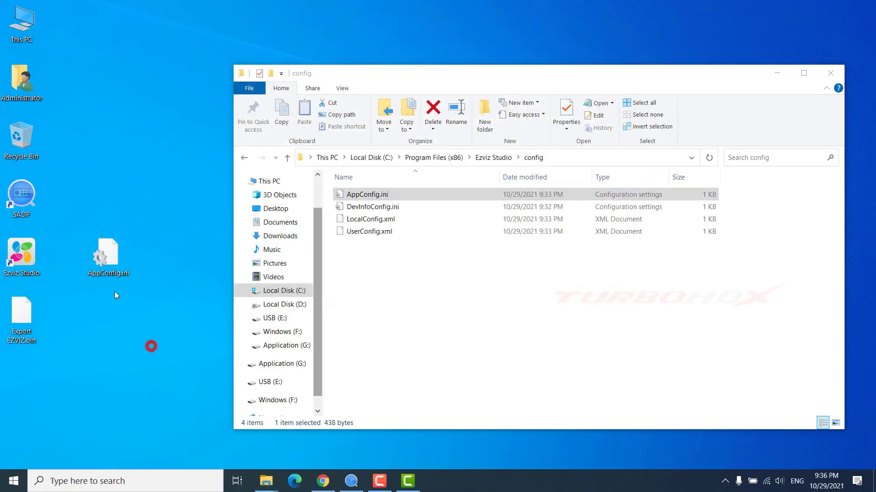
{"action": "left_click", "coordinate": [105, 258]}
{"action": "right_click", "coordinate": [112, 257]}
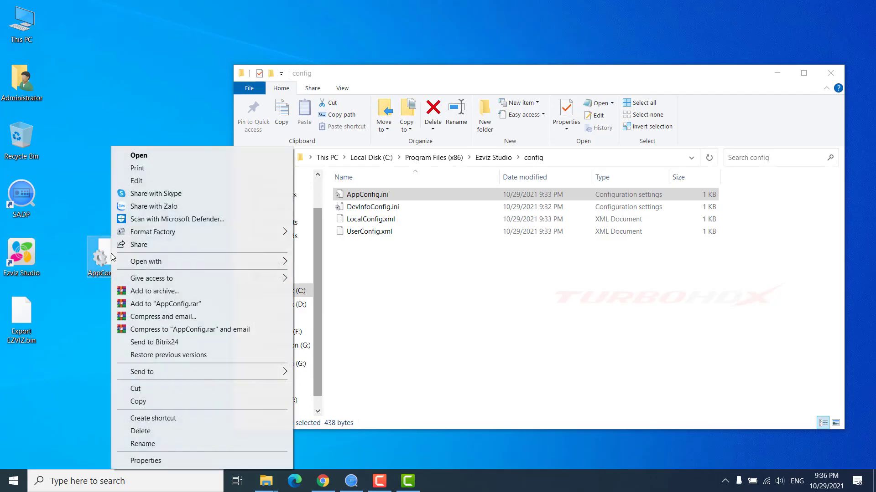
{"action": "left_click", "coordinate": [136, 387]}
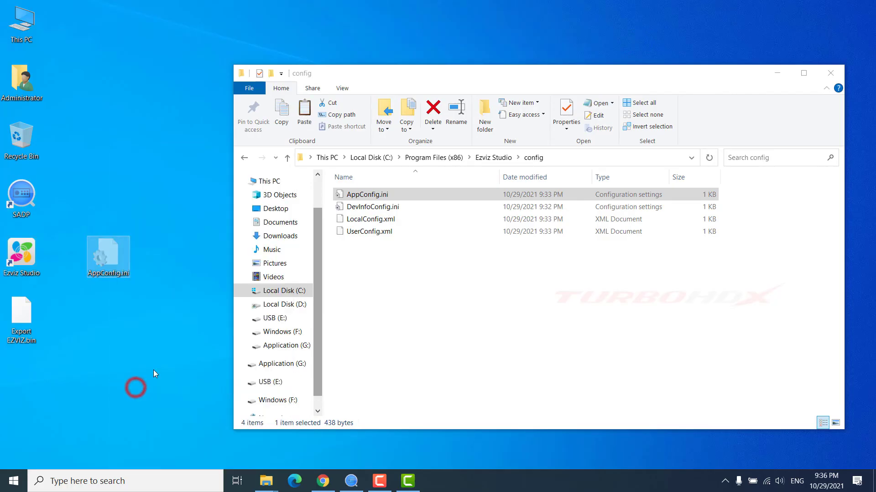
{"action": "right_click", "coordinate": [410, 274]}
{"action": "left_click", "coordinate": [440, 354]}
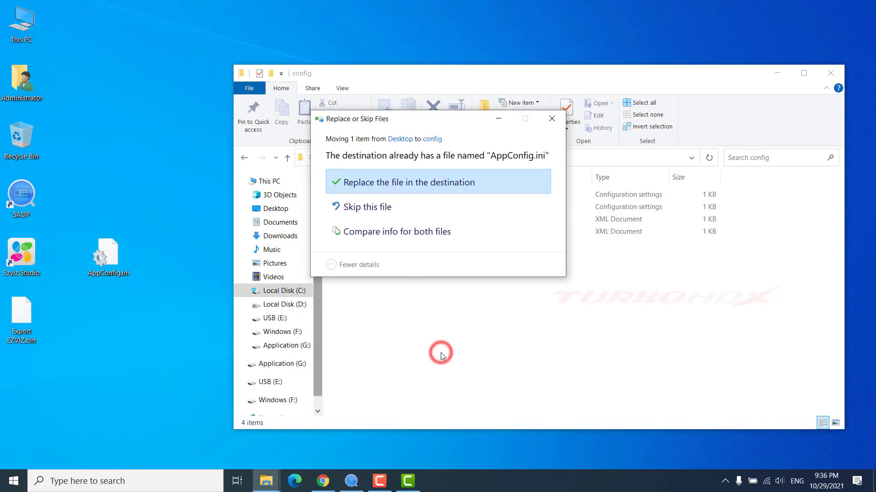
{"action": "left_click", "coordinate": [433, 179]}
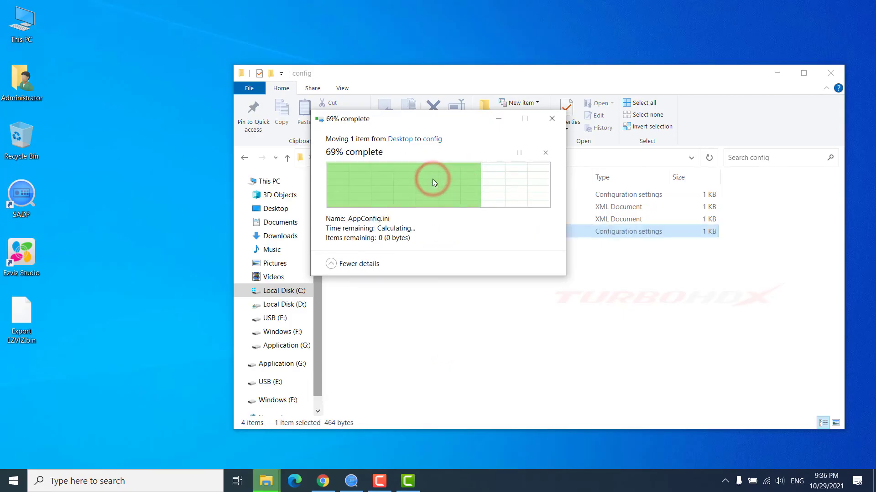
{"action": "left_click", "coordinate": [445, 297]}
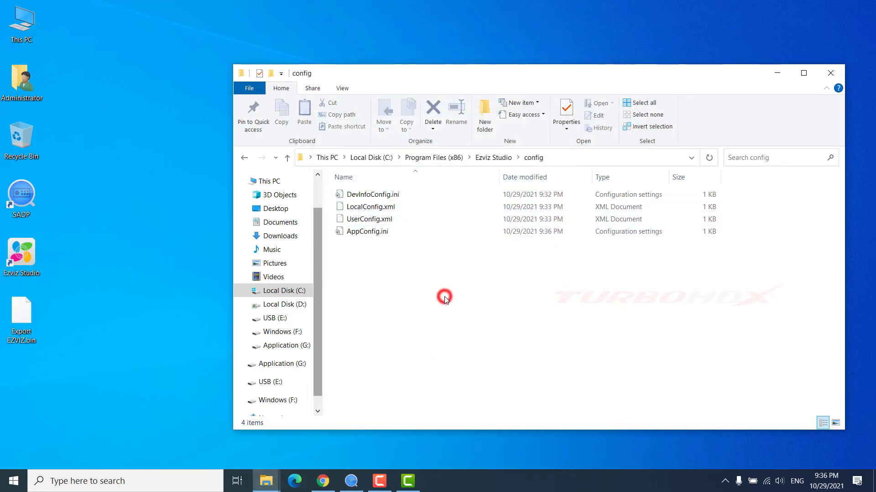
{"action": "left_click", "coordinate": [777, 77]}
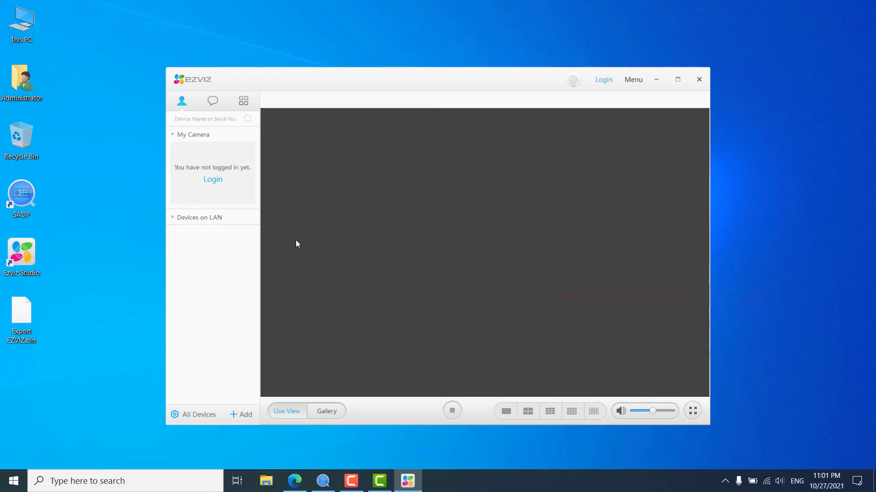
{"action": "left_click", "coordinate": [204, 415]}
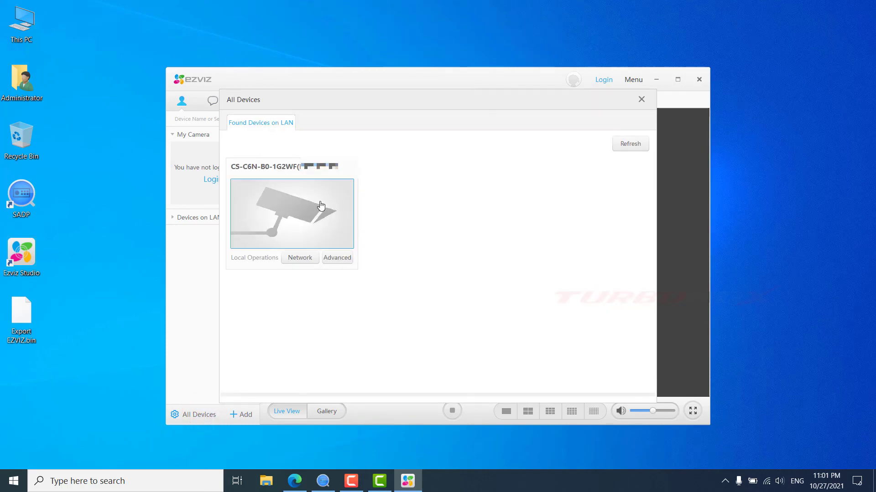
{"action": "left_click", "coordinate": [339, 259]}
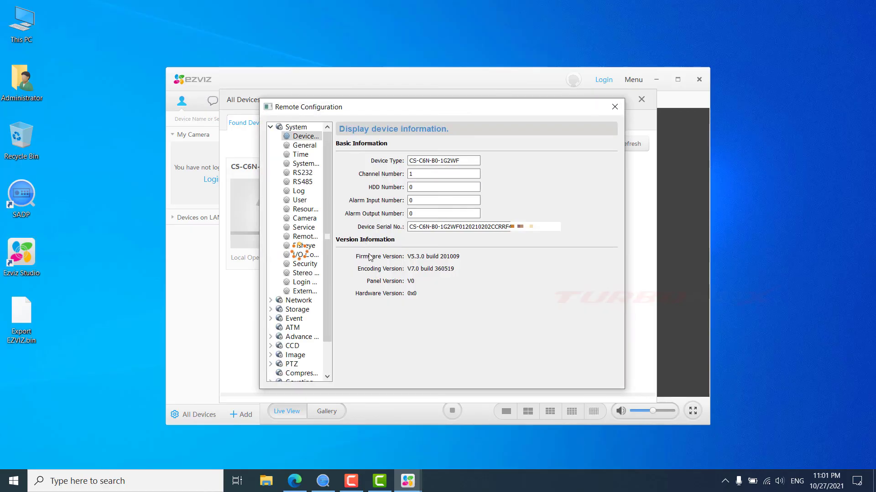
{"action": "left_click", "coordinate": [310, 163]}
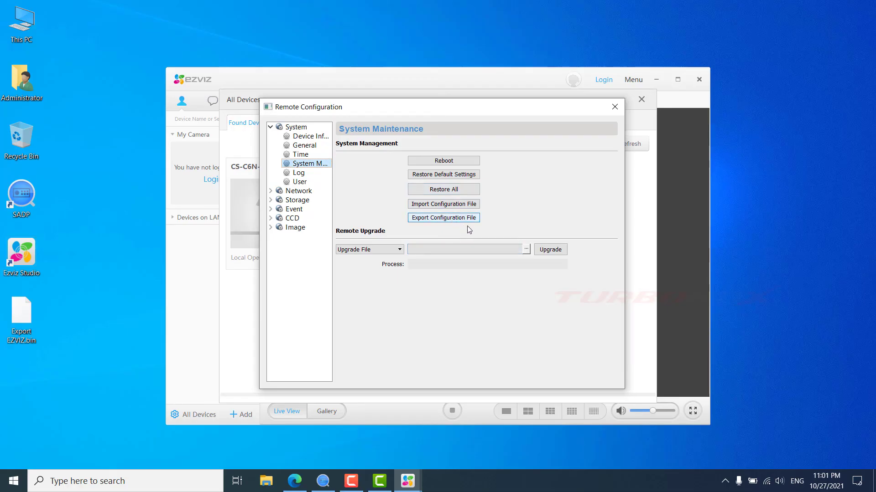
{"action": "left_click", "coordinate": [615, 108]}
{"action": "left_click", "coordinate": [641, 100]}
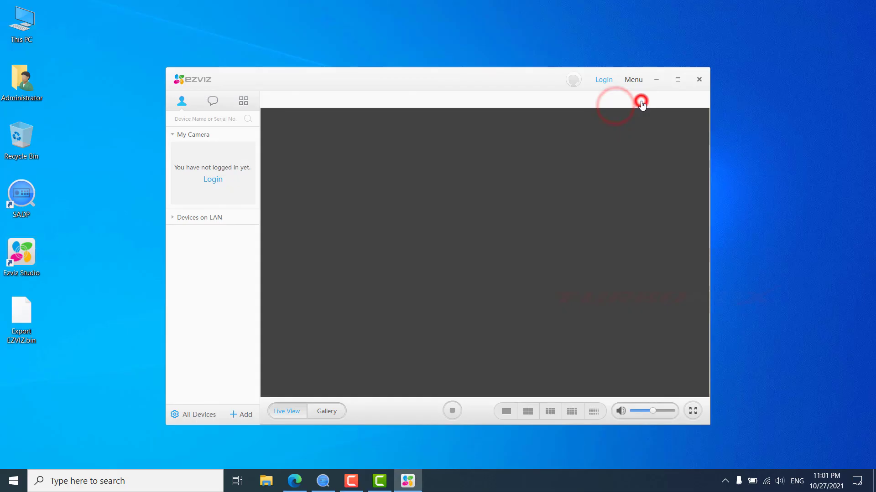
{"action": "left_click", "coordinate": [698, 81]}
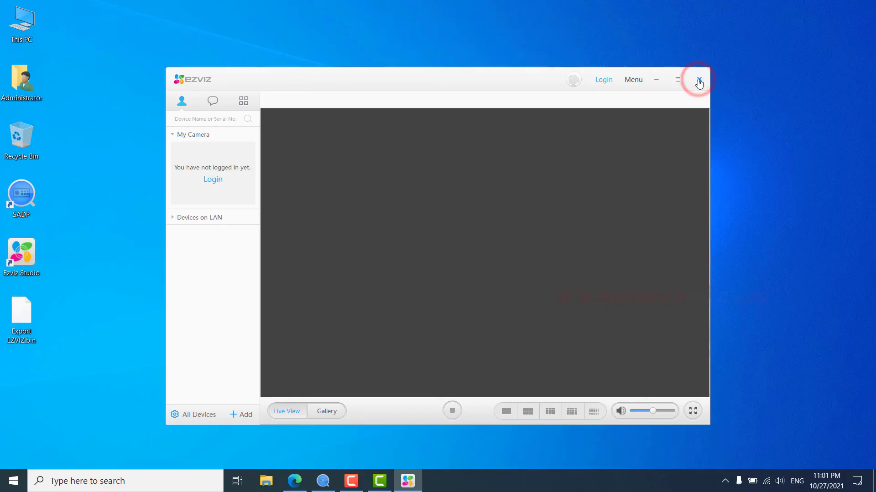
{"action": "left_click", "coordinate": [442, 290]}
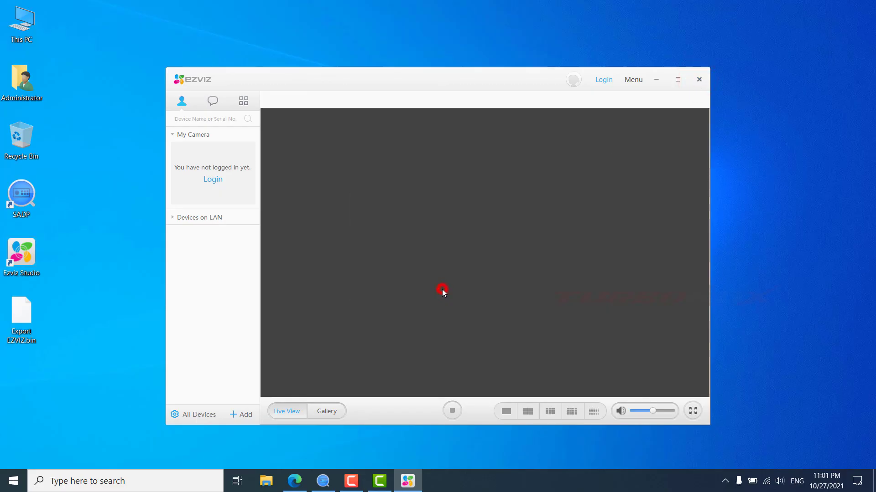